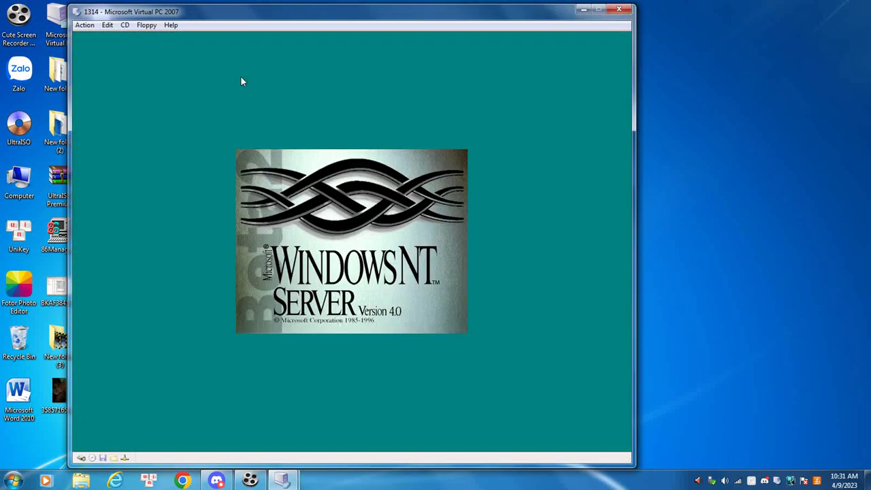
Log on to the Windows NT Server virtual machine as Administrator, dismissing the Service Control Manager warning and the Welcome window
{"action": "left_click", "coordinate": [85, 25]}
{"action": "left_click", "coordinate": [121, 53]}
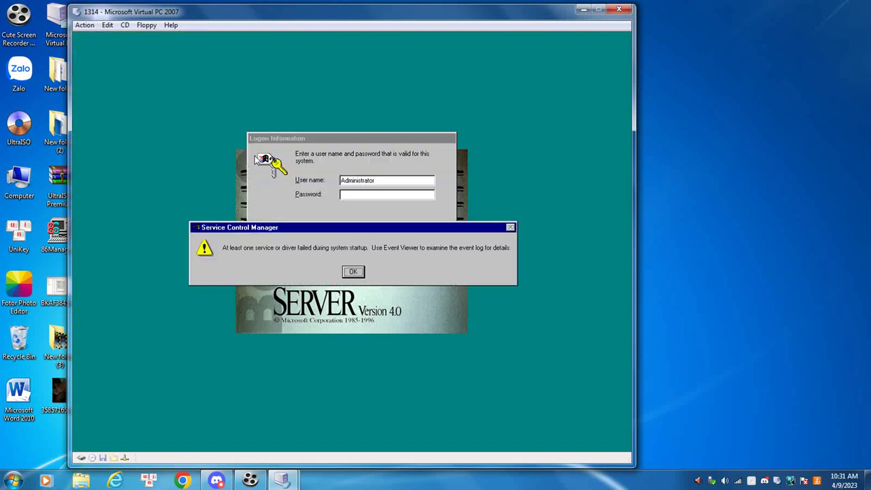
{"action": "left_click", "coordinate": [350, 273]}
{"action": "left_click", "coordinate": [293, 239]}
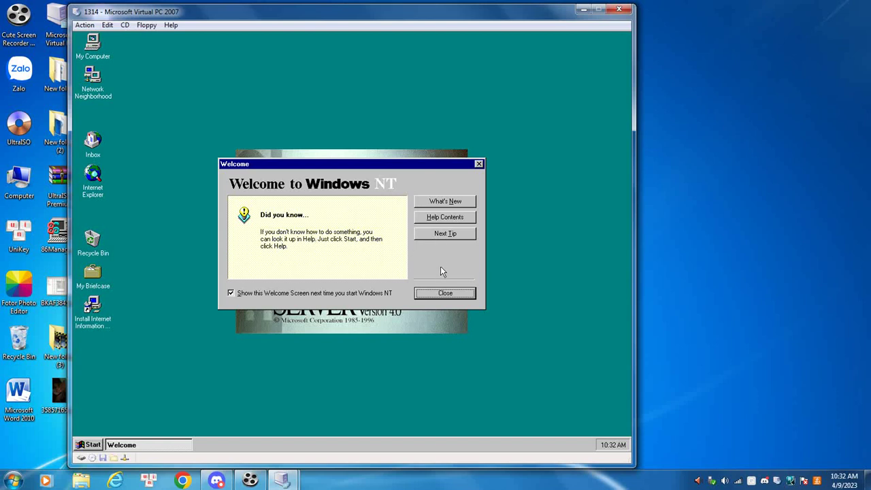
{"action": "left_click", "coordinate": [444, 293]}
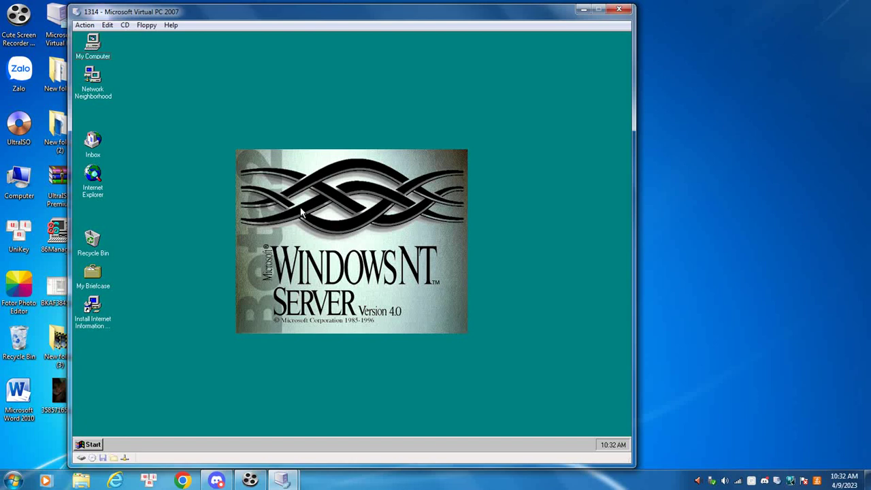
View the General, Performance and Environment pages of My Computer's System Properties and close them
{"action": "right_click", "coordinate": [89, 53]}
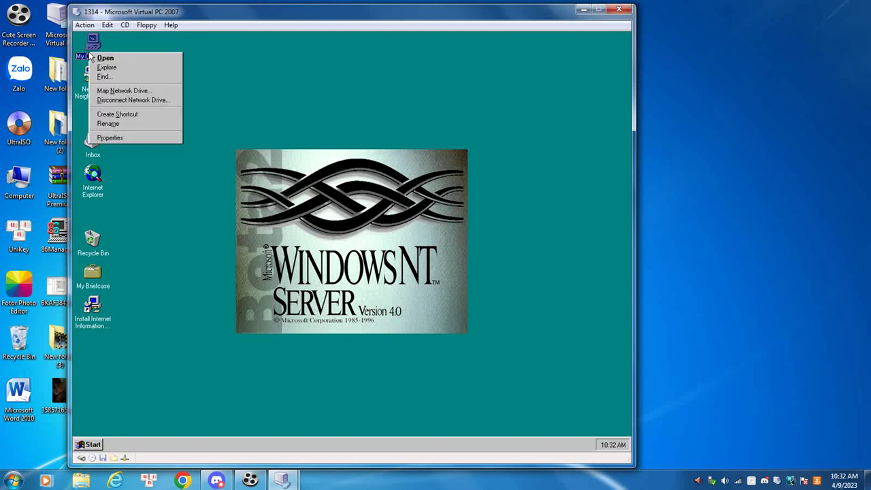
{"action": "left_click", "coordinate": [126, 138]}
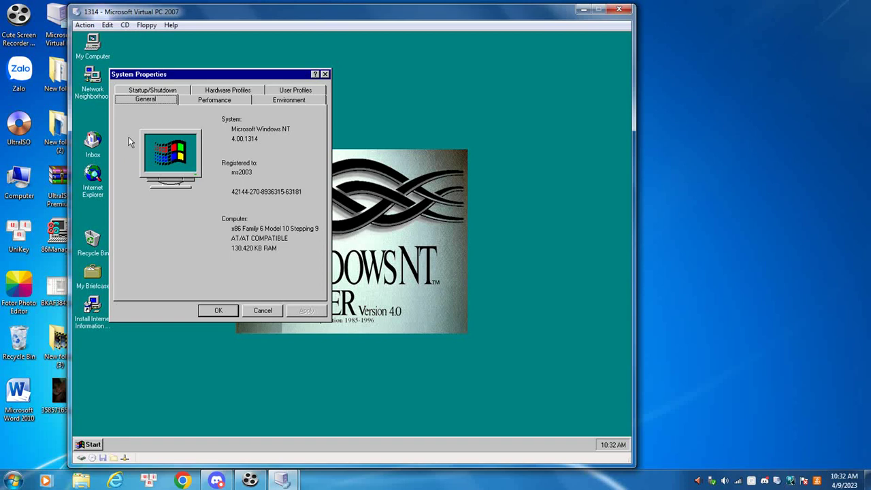
{"action": "left_click", "coordinate": [204, 100]}
{"action": "left_click", "coordinate": [322, 102]}
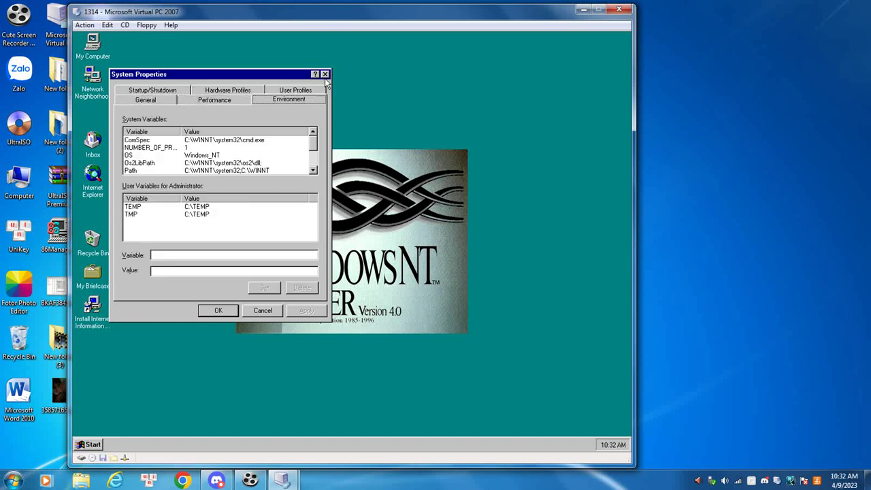
{"action": "left_click", "coordinate": [324, 74]}
Run winver to view the Windows version information and close it
{"action": "left_click", "coordinate": [88, 444]}
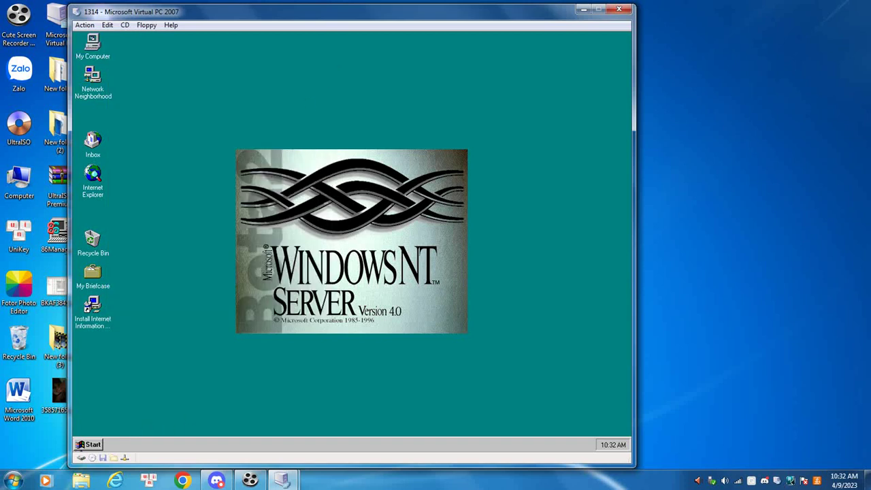
{"action": "left_click", "coordinate": [127, 407]}
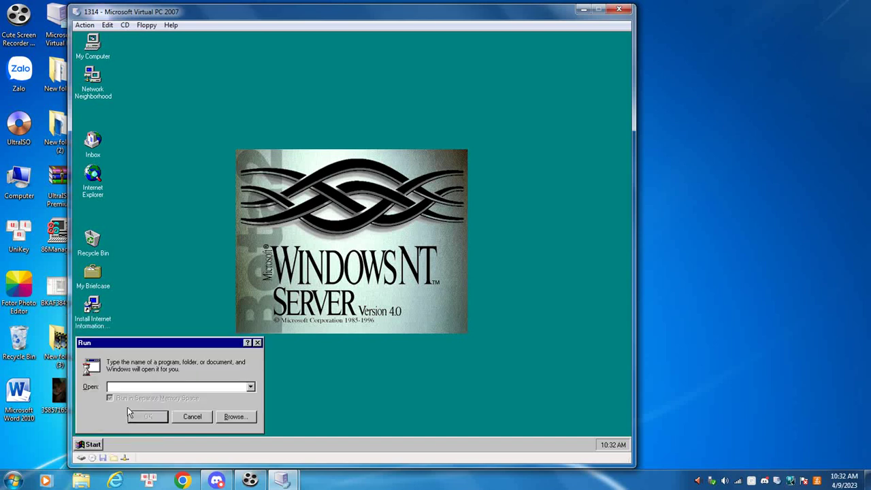
{"action": "type", "text": "winver"}
{"action": "key", "text": "Return"}
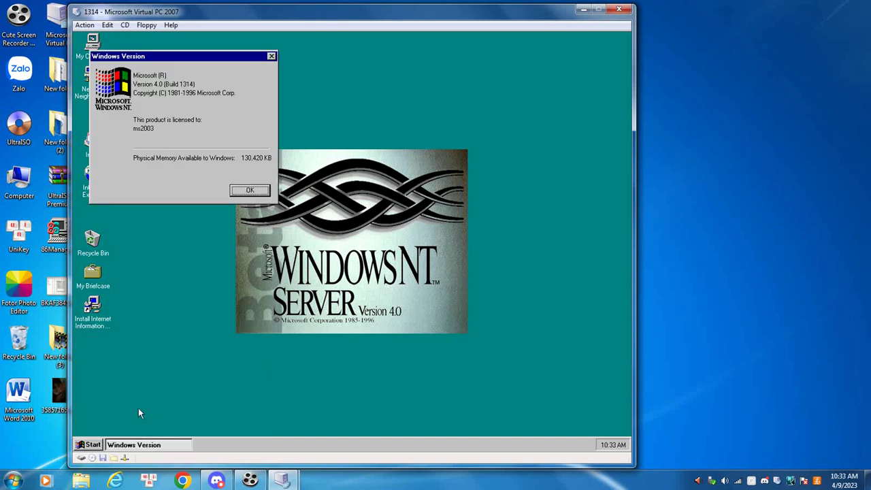
{"action": "left_click", "coordinate": [250, 191]}
Open My Briefcase from the desktop, finish its welcome page and close the empty briefcase window
{"action": "double_click", "coordinate": [95, 273]}
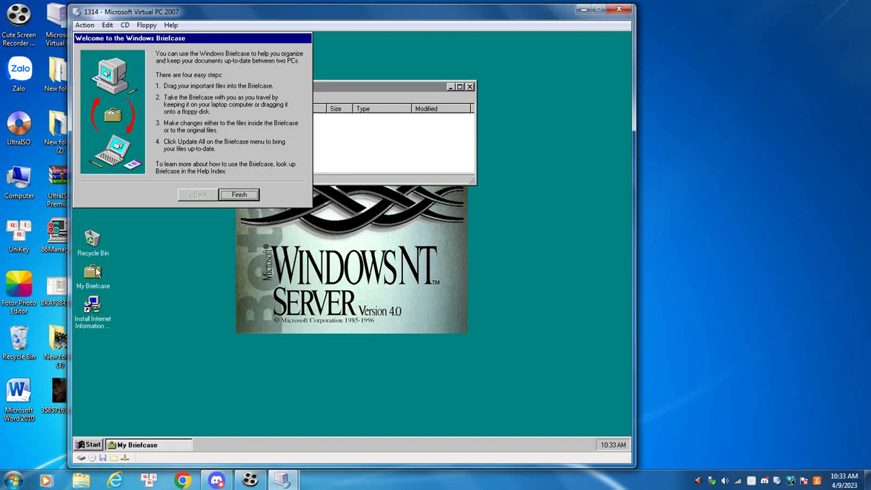
{"action": "left_click", "coordinate": [255, 194]}
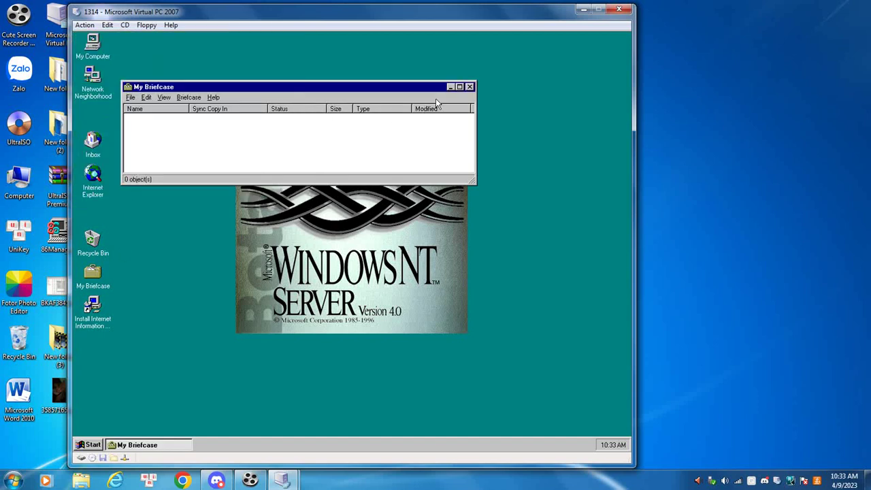
{"action": "left_click", "coordinate": [469, 88]}
Open the Internet Information Server installer from the desktop and dismiss its Files Needed dialog without installing
{"action": "double_click", "coordinate": [107, 322]}
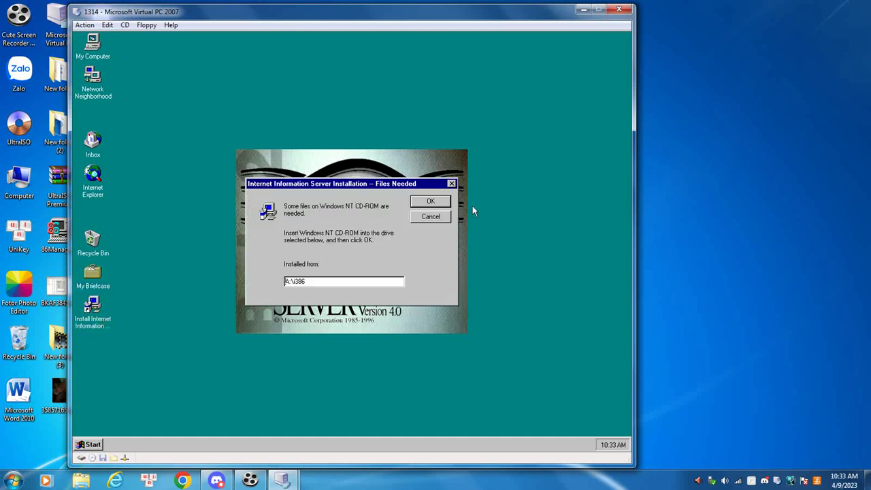
{"action": "left_click", "coordinate": [451, 185]}
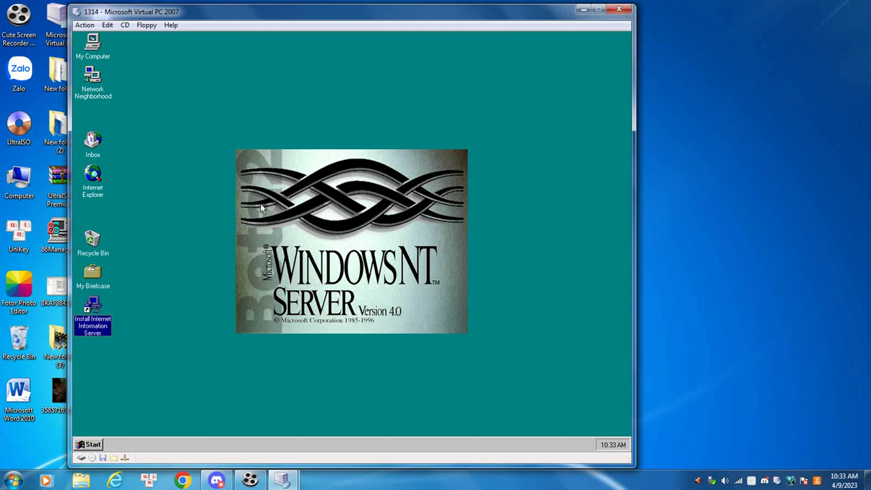
{"action": "left_click", "coordinate": [401, 135]}
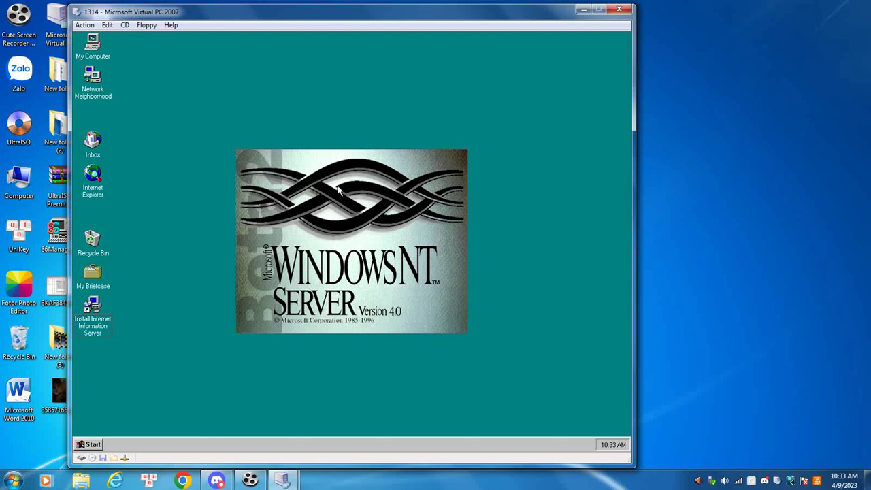
Rerun winver to check the version information a second time and close it
{"action": "left_click", "coordinate": [100, 446]}
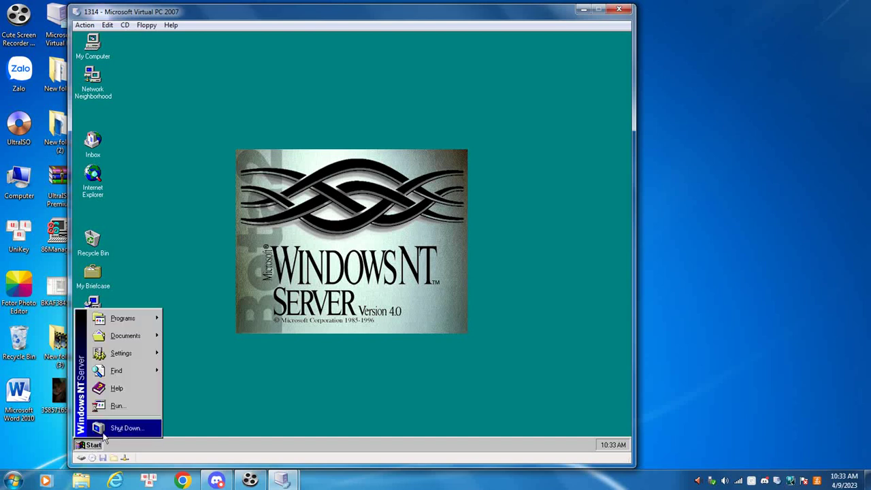
{"action": "left_click", "coordinate": [116, 406]}
{"action": "left_click", "coordinate": [150, 415]}
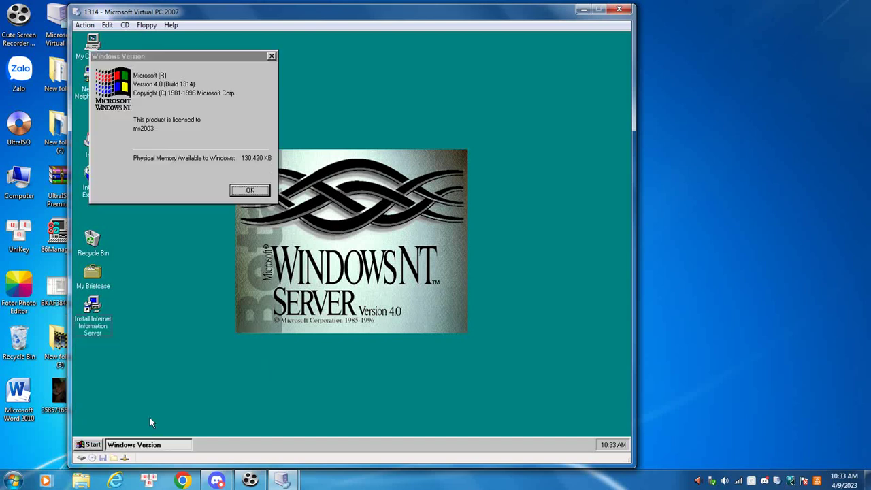
{"action": "left_click", "coordinate": [250, 190]}
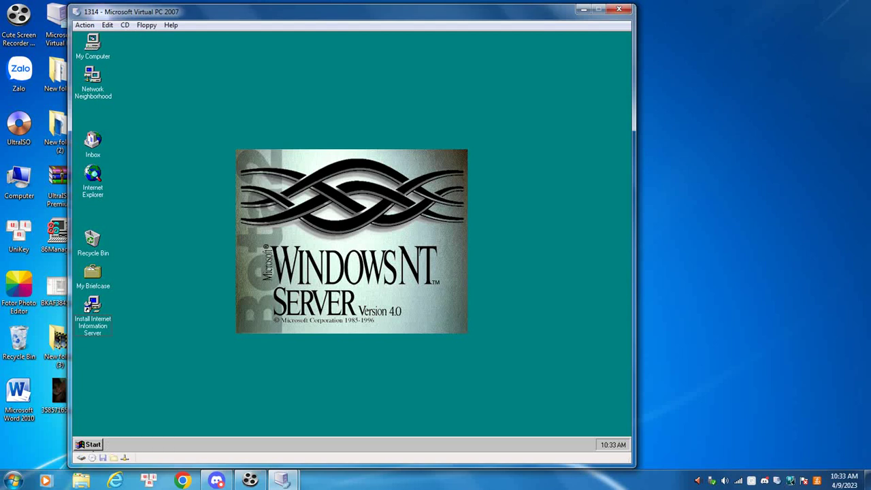
Open the Control Panel of the Windows NT guest system
{"action": "left_click", "coordinate": [89, 447]}
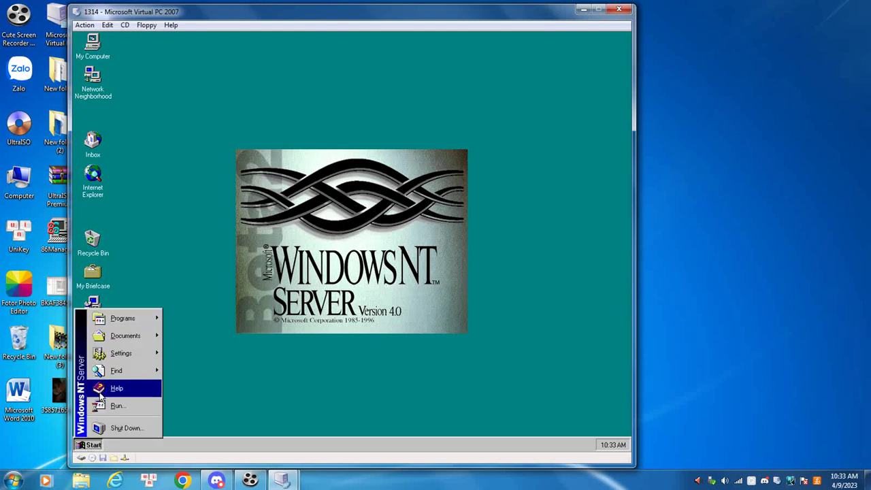
{"action": "mouse_move", "coordinate": [129, 317]}
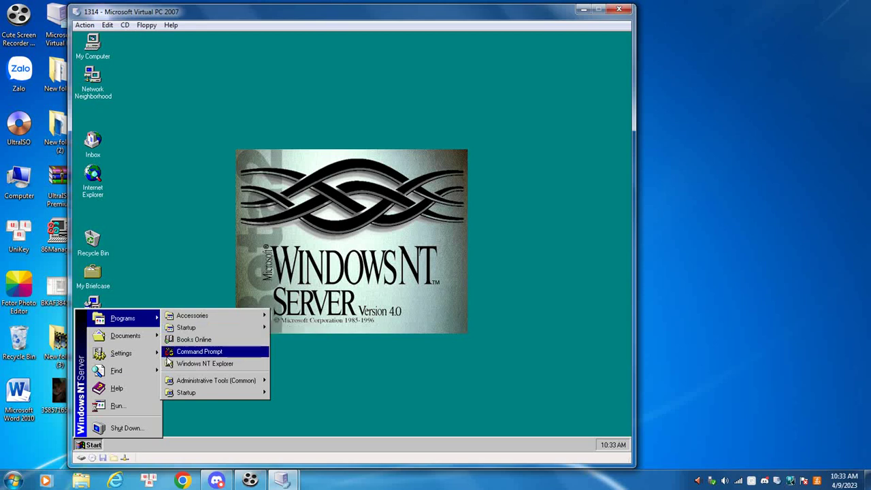
{"action": "mouse_move", "coordinate": [144, 356]}
{"action": "left_click", "coordinate": [178, 353]}
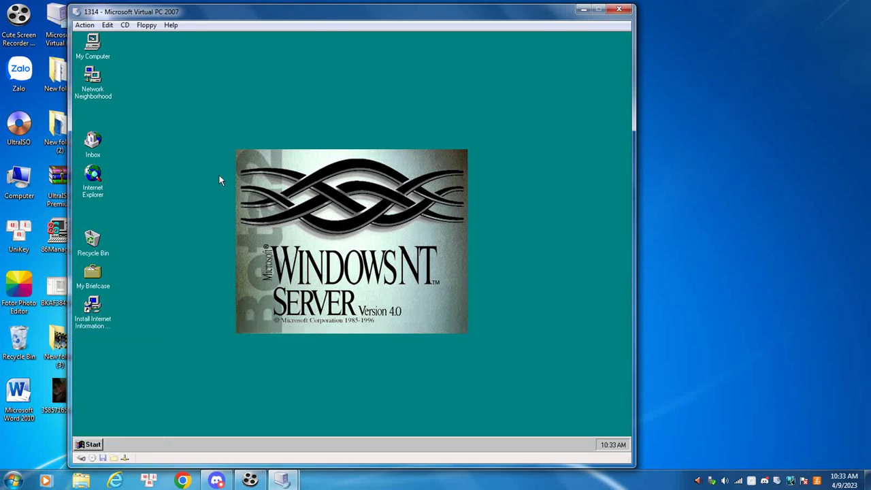
Look through the Keyboard, Sound, Mouse and General pages of Accessibility Options and cancel without changes
{"action": "double_click", "coordinate": [167, 141]}
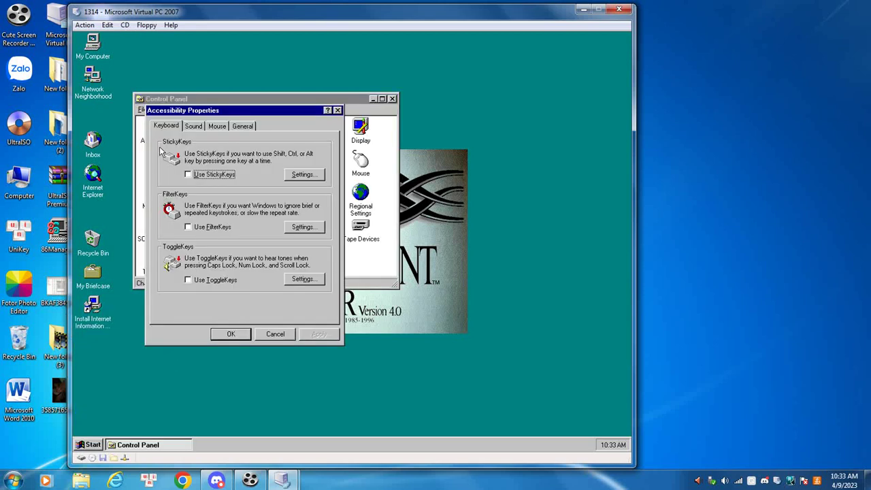
{"action": "left_click", "coordinate": [194, 129]}
{"action": "left_click", "coordinate": [219, 129]}
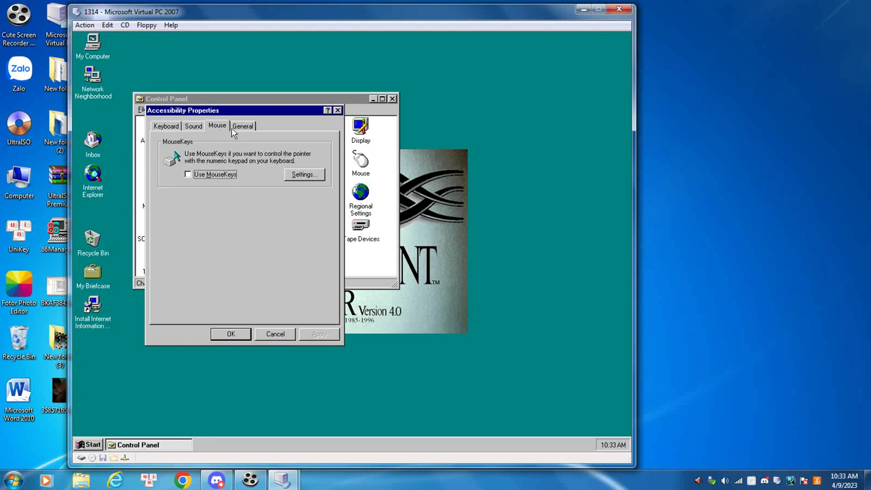
{"action": "left_click", "coordinate": [241, 127]}
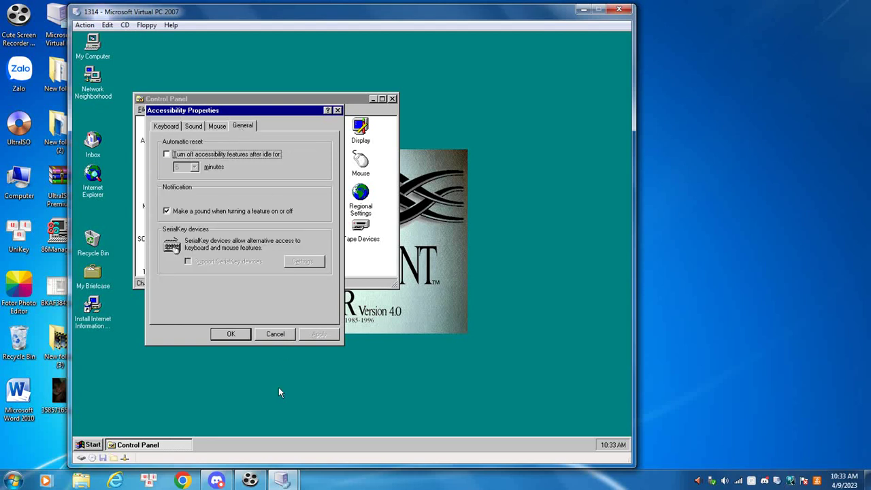
{"action": "left_click", "coordinate": [272, 334]}
View the Windows NT Setup components in Add/Remove Programs and close the dialog
{"action": "left_click", "coordinate": [209, 144]}
{"action": "double_click", "coordinate": [210, 145]}
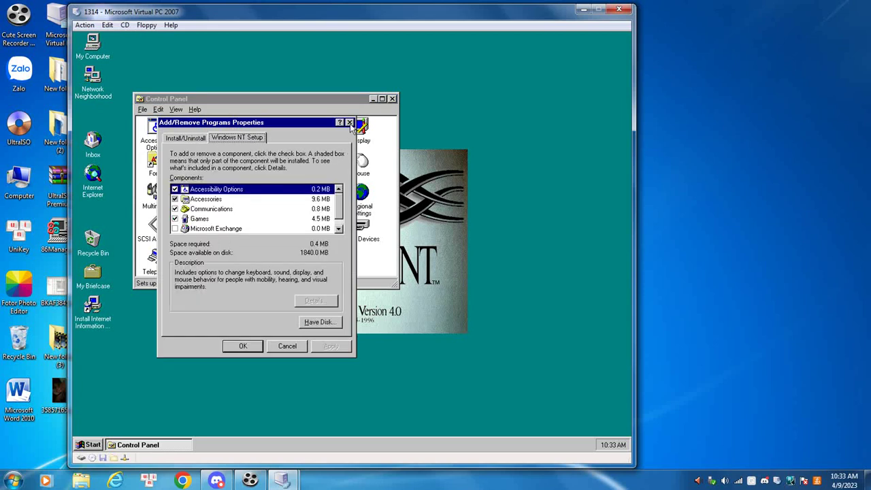
{"action": "left_click", "coordinate": [349, 123]}
Look through the Options, Font and Colors pages of the Console properties, and check the Date/Time properties, closing both dialogs
{"action": "double_click", "coordinate": [236, 140]}
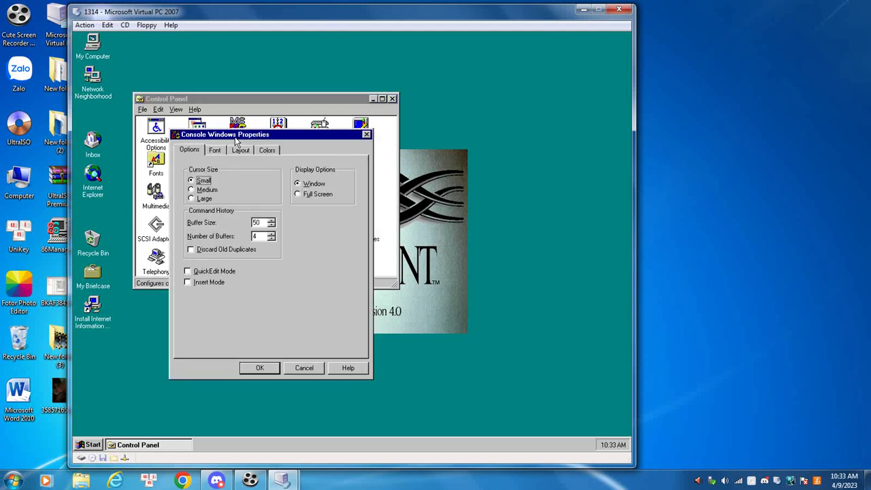
{"action": "left_click", "coordinate": [232, 154]}
{"action": "left_click", "coordinate": [226, 156]}
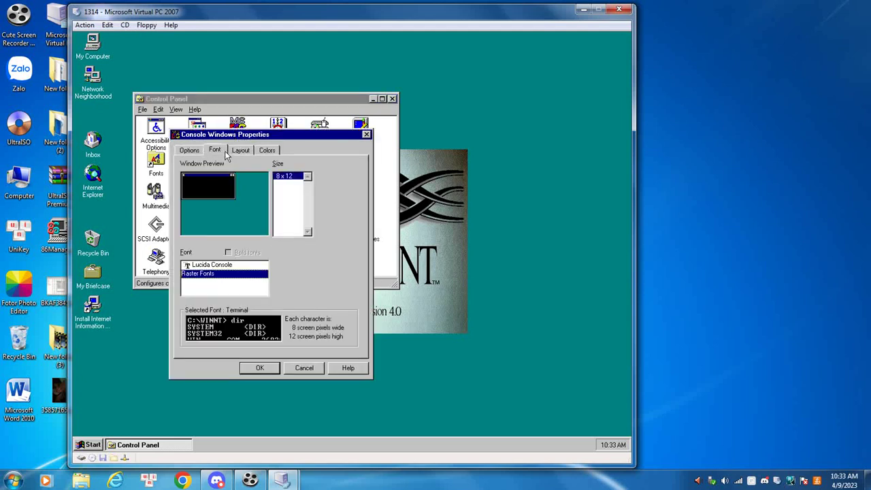
{"action": "left_click", "coordinate": [265, 151]}
{"action": "left_click", "coordinate": [366, 135]}
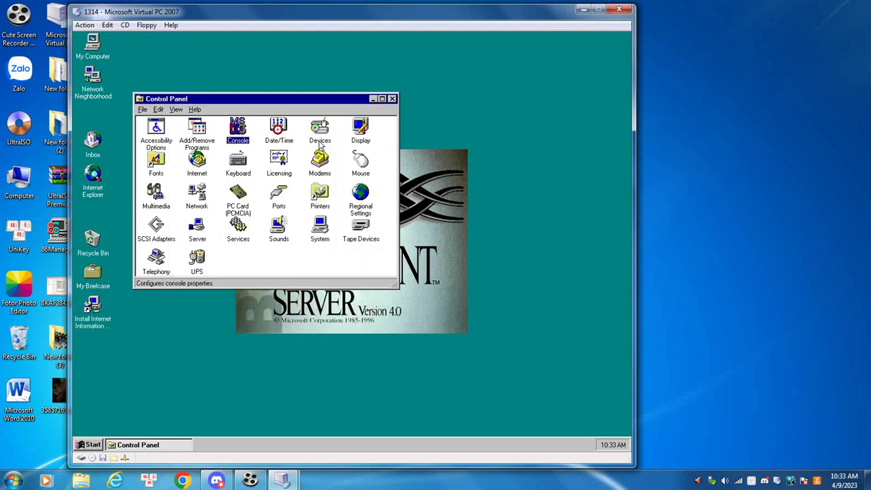
{"action": "double_click", "coordinate": [274, 138]}
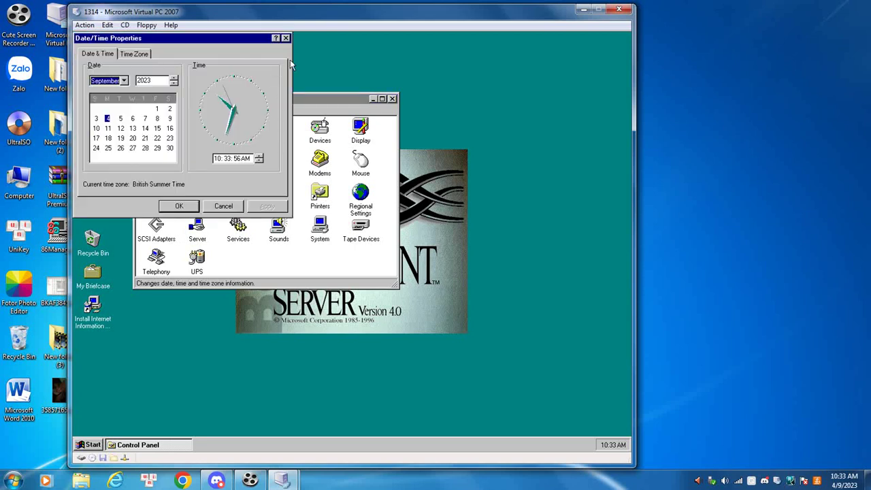
{"action": "left_click", "coordinate": [285, 38]}
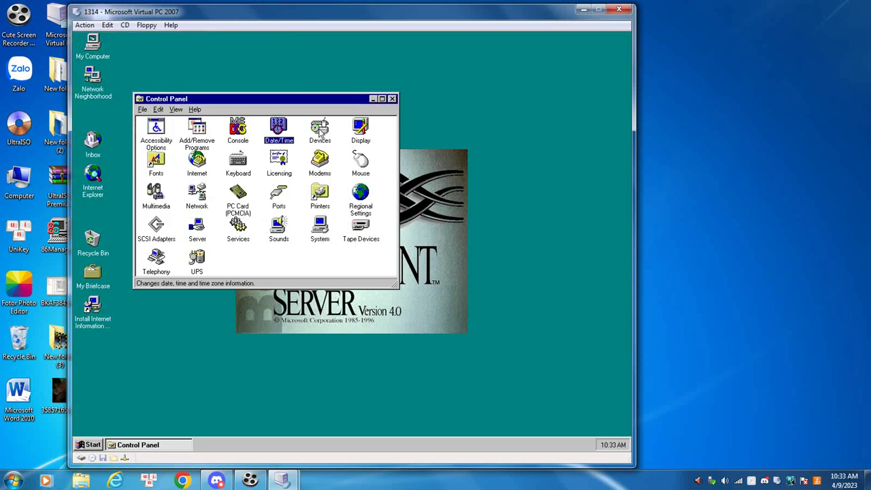
Look through the Background, Screen Saver, Appearance, Settings and Plus! pages of the Display properties and close them
{"action": "double_click", "coordinate": [360, 134]}
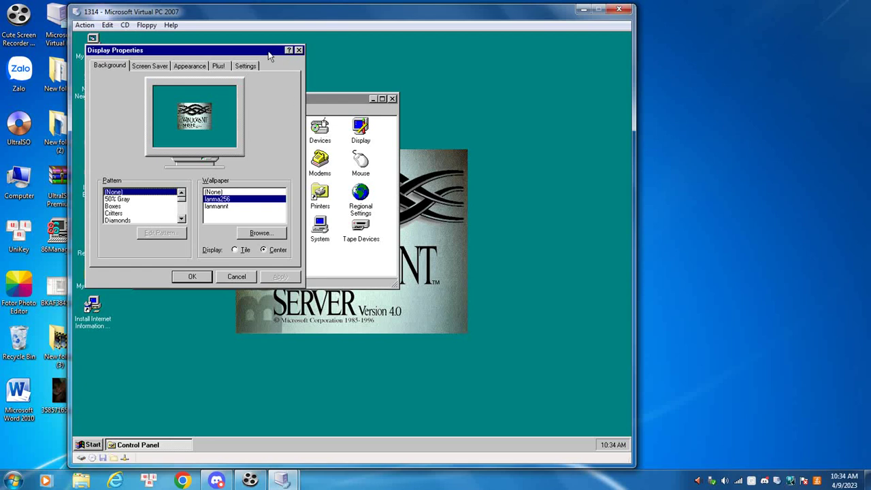
{"action": "left_click", "coordinate": [162, 66]}
{"action": "left_click", "coordinate": [190, 68]}
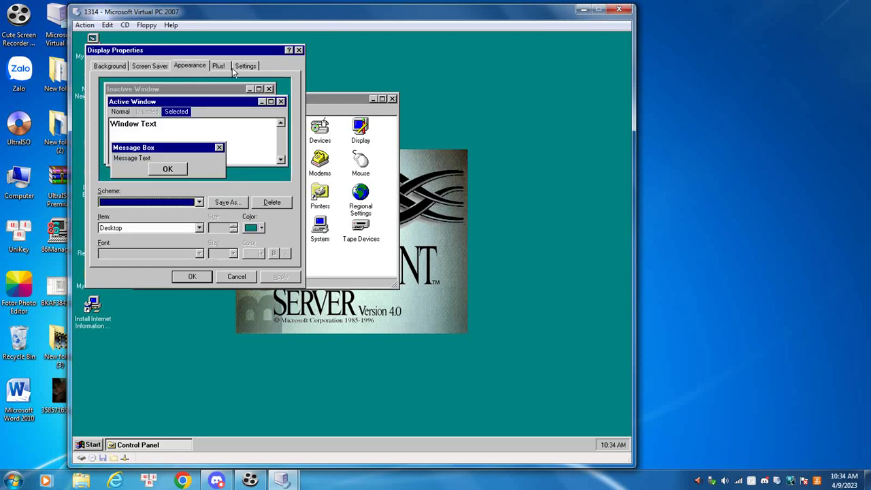
{"action": "left_click", "coordinate": [238, 67]}
{"action": "left_click", "coordinate": [219, 67]}
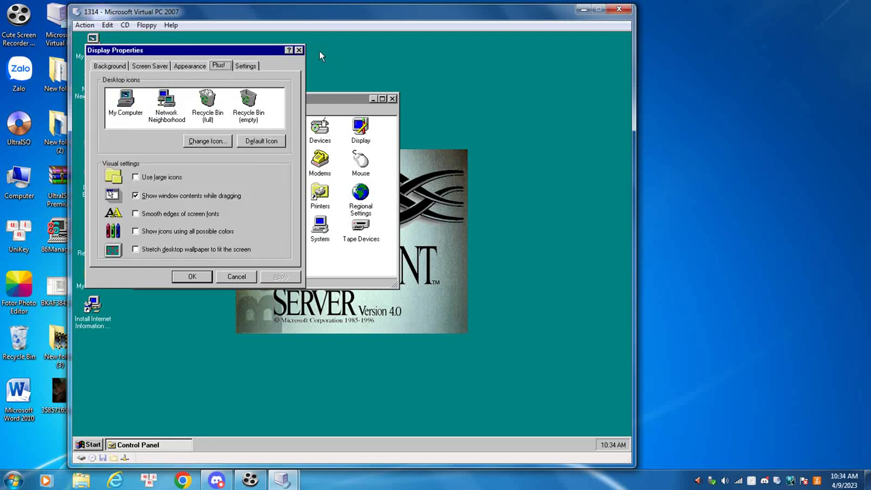
{"action": "left_click", "coordinate": [298, 50]}
View the installed fonts and the Input Locales and General pages of the Keyboard properties, closing both windows
{"action": "double_click", "coordinate": [163, 163]}
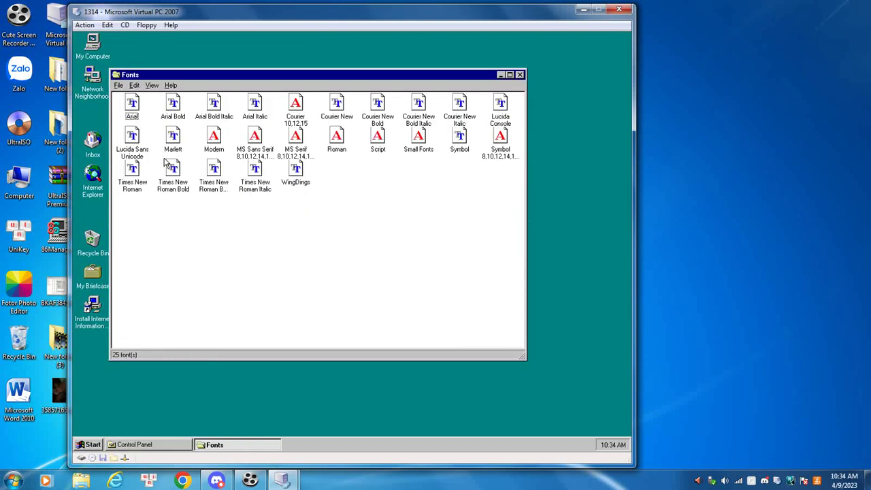
{"action": "left_click", "coordinate": [520, 75]}
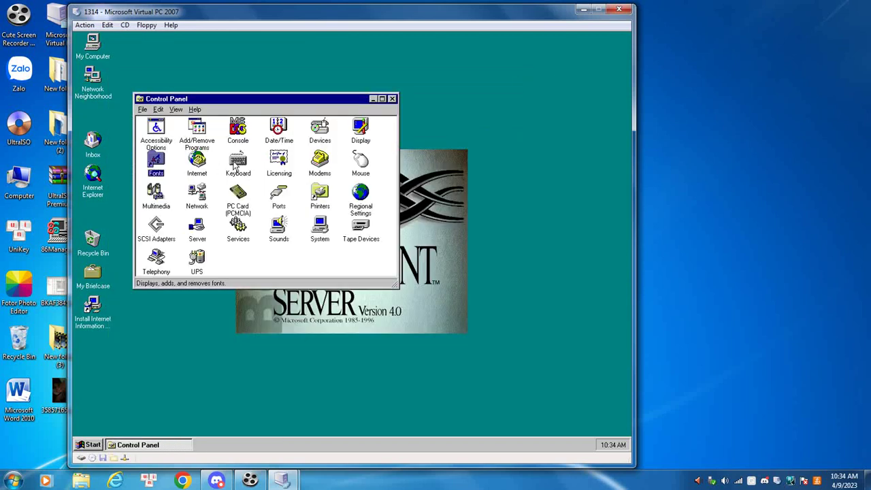
{"action": "double_click", "coordinate": [234, 161]}
{"action": "left_click", "coordinate": [171, 101]}
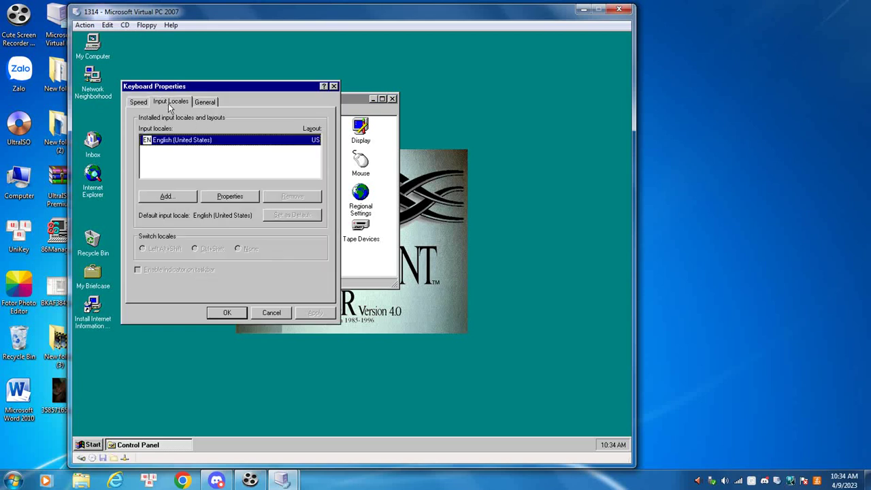
{"action": "left_click", "coordinate": [205, 102]}
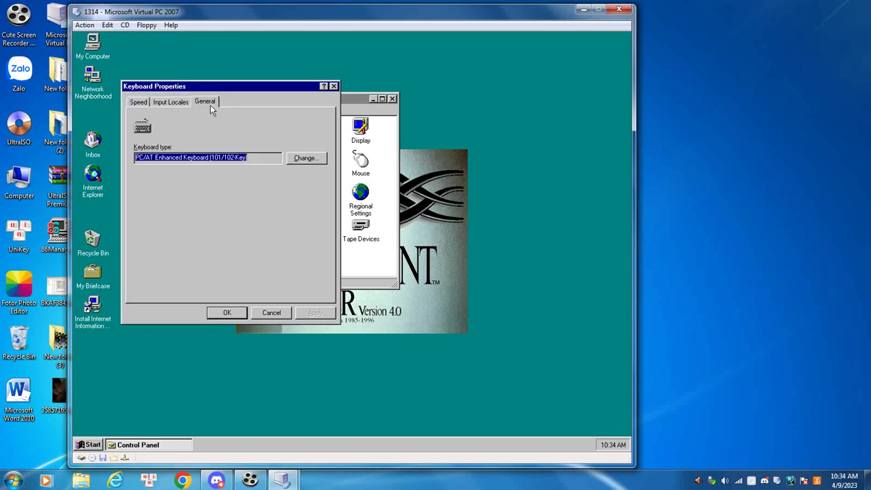
{"action": "left_click", "coordinate": [333, 87]}
Open and cancel the Install New Modem wizard, and look through the Pointers, Motion and General pages of the Mouse properties before closing them
{"action": "double_click", "coordinate": [317, 161]}
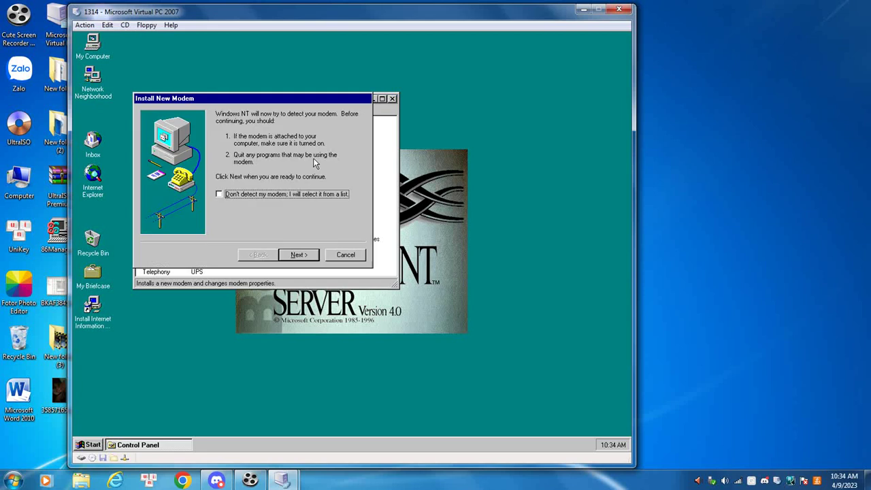
{"action": "left_click", "coordinate": [338, 256]}
{"action": "double_click", "coordinate": [361, 165]}
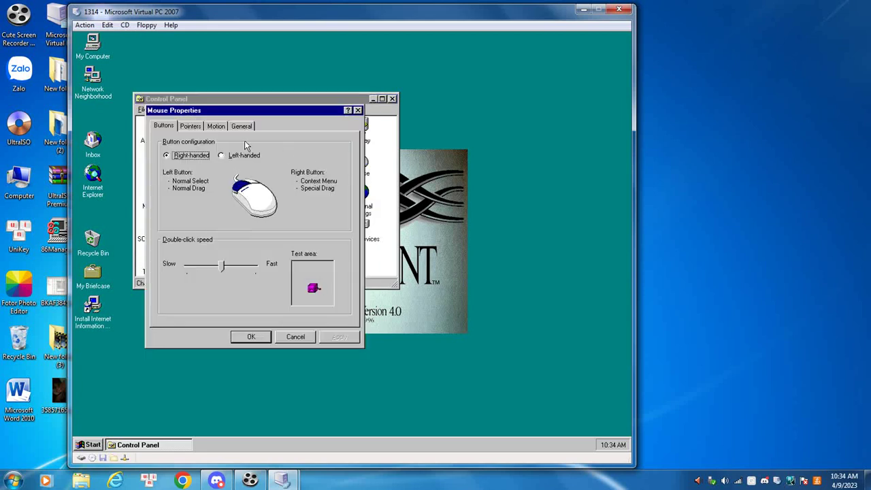
{"action": "left_click", "coordinate": [190, 128]}
{"action": "left_click", "coordinate": [208, 129]}
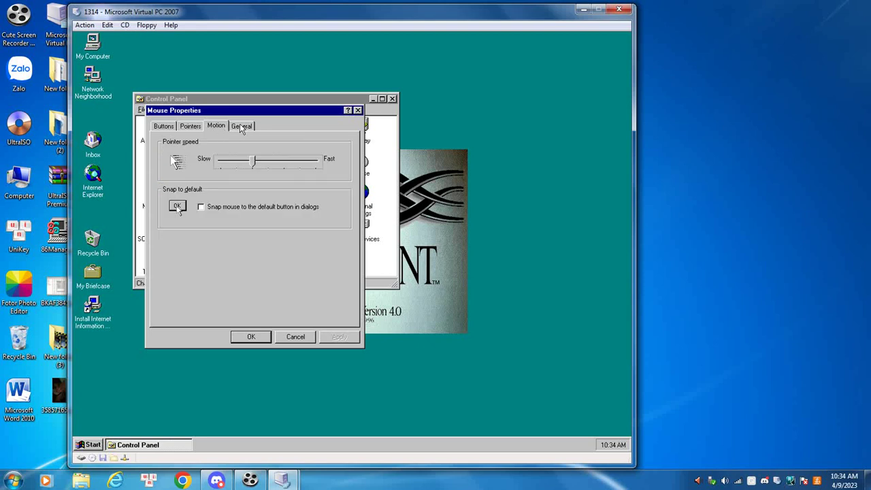
{"action": "left_click", "coordinate": [242, 127]}
{"action": "left_click", "coordinate": [357, 110]}
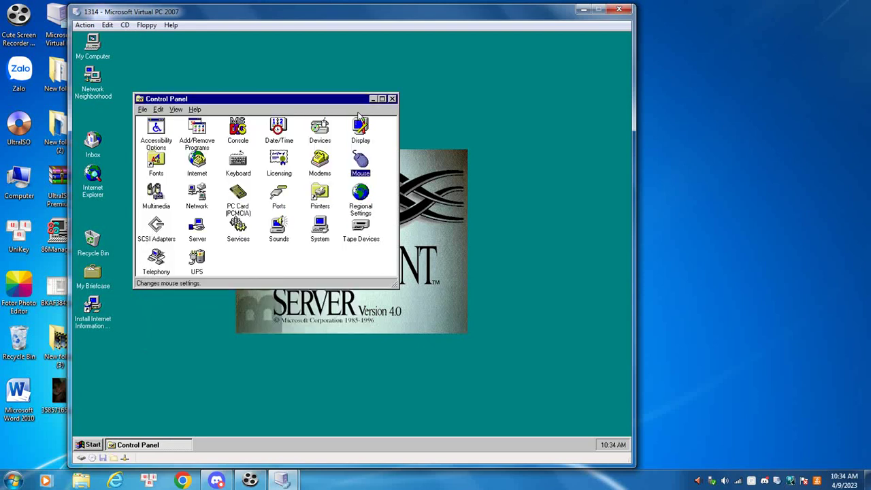
Look through the Audio, Video, MIDI, CD Music and Devices pages of the Multimedia properties and close them
{"action": "double_click", "coordinate": [153, 198]}
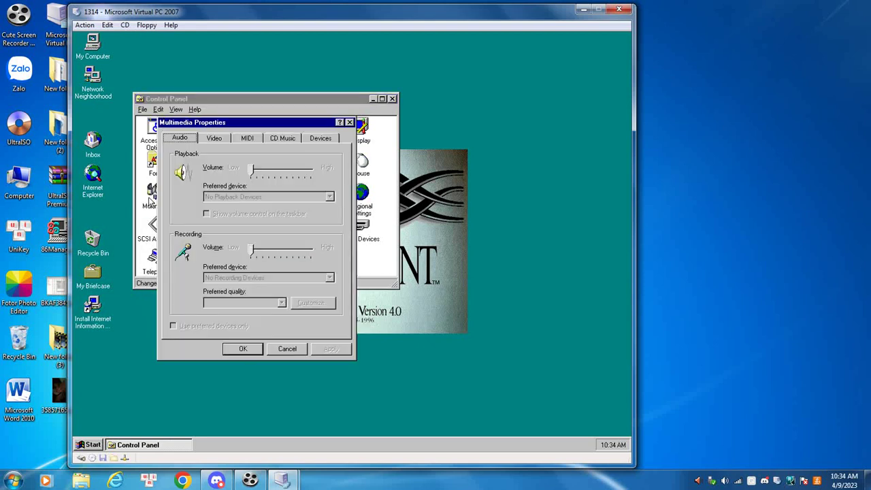
{"action": "left_click", "coordinate": [215, 138]}
{"action": "left_click", "coordinate": [250, 138]}
{"action": "left_click", "coordinate": [289, 140]}
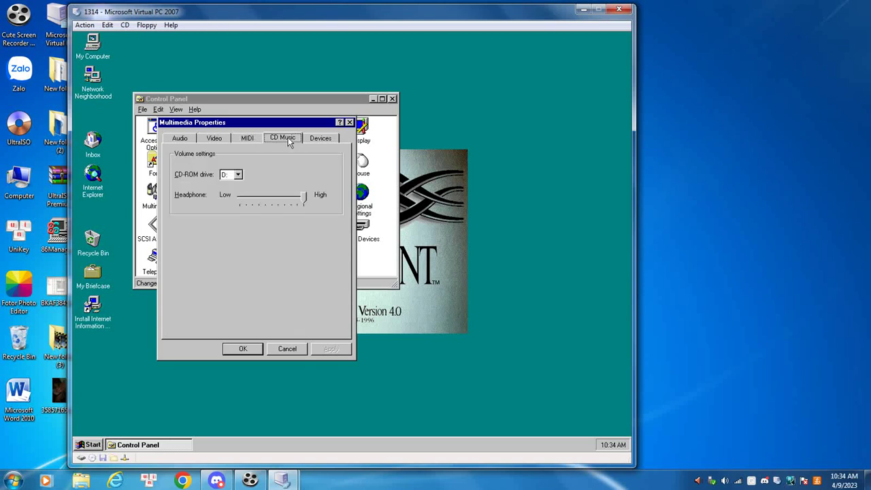
{"action": "left_click", "coordinate": [311, 139]}
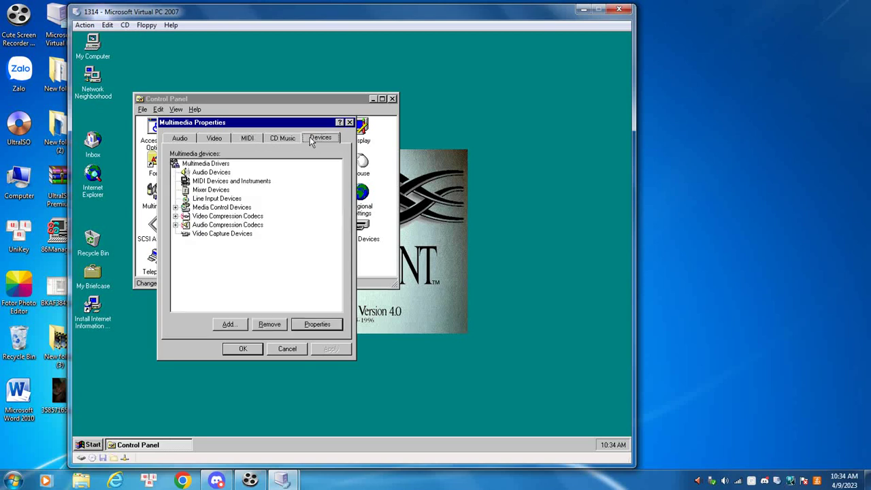
{"action": "left_click", "coordinate": [349, 122]}
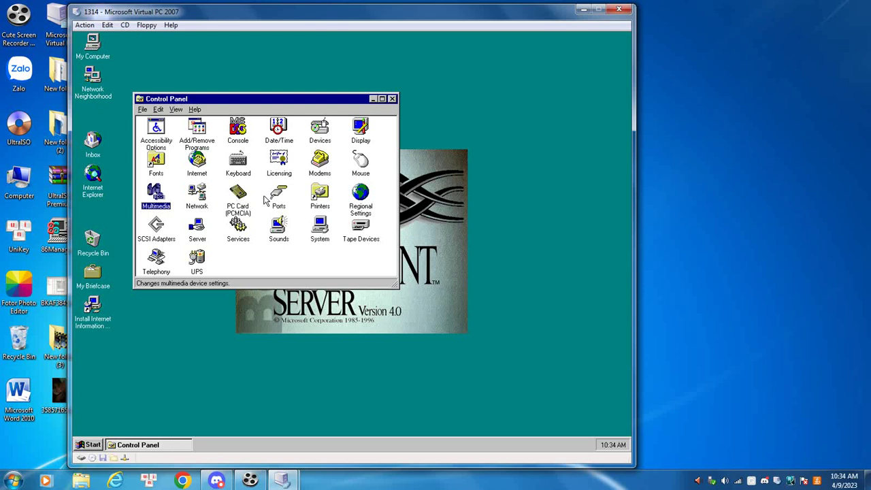
View the serial port list in Ports and the contents of the Printers folder, closing both windows
{"action": "double_click", "coordinate": [270, 197]}
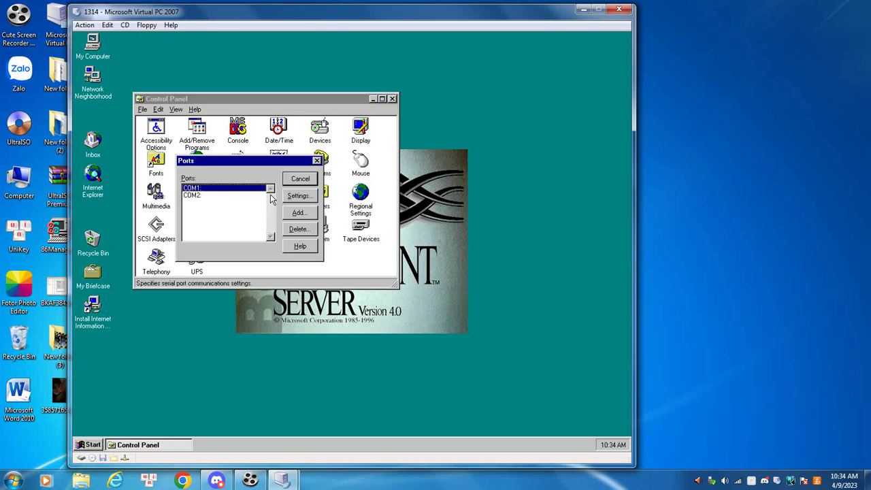
{"action": "left_click", "coordinate": [316, 161]}
{"action": "double_click", "coordinate": [327, 202]}
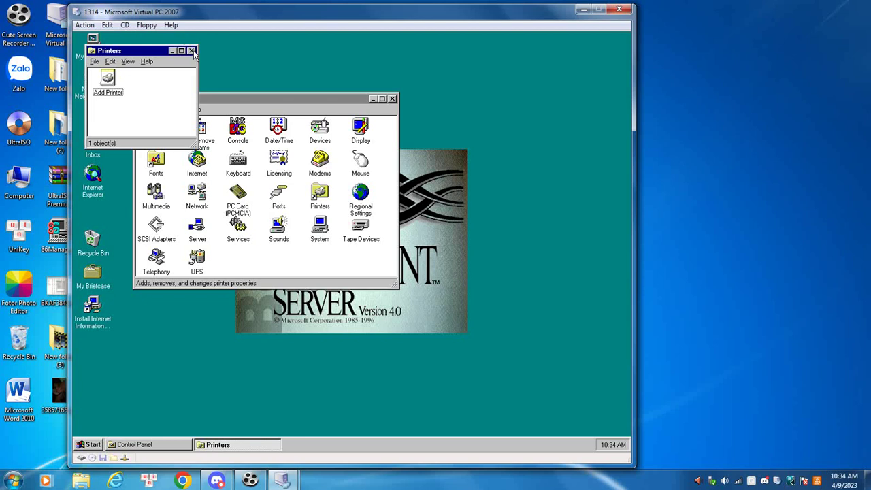
{"action": "left_click", "coordinate": [192, 51]}
Check the Regional Settings properties and the Server usage summary, closing both dialogs without changes
{"action": "double_click", "coordinate": [366, 193]}
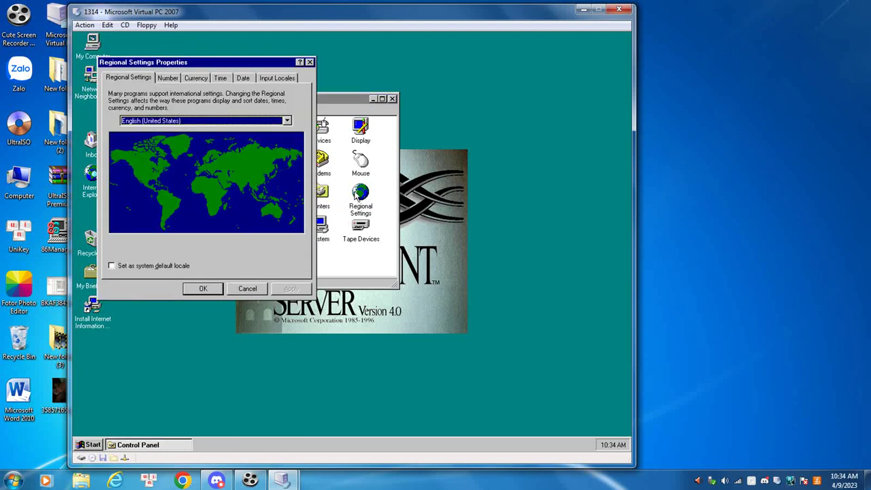
{"action": "left_click", "coordinate": [310, 62]}
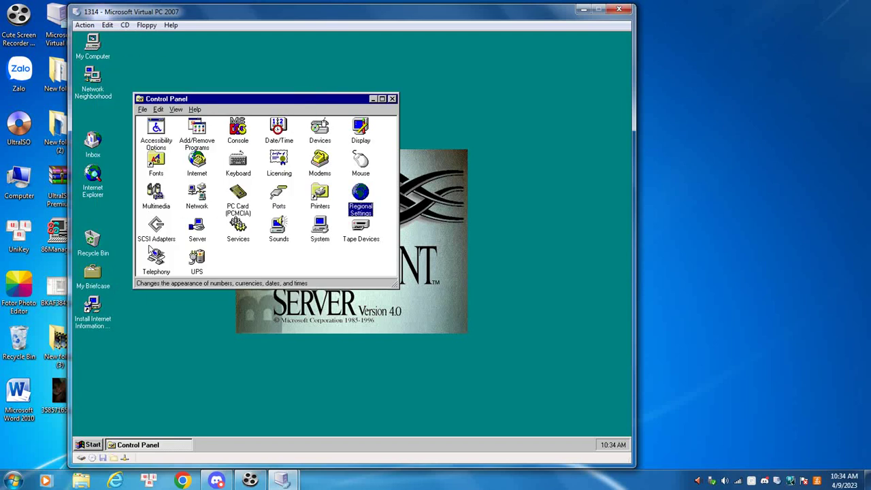
{"action": "double_click", "coordinate": [202, 235]}
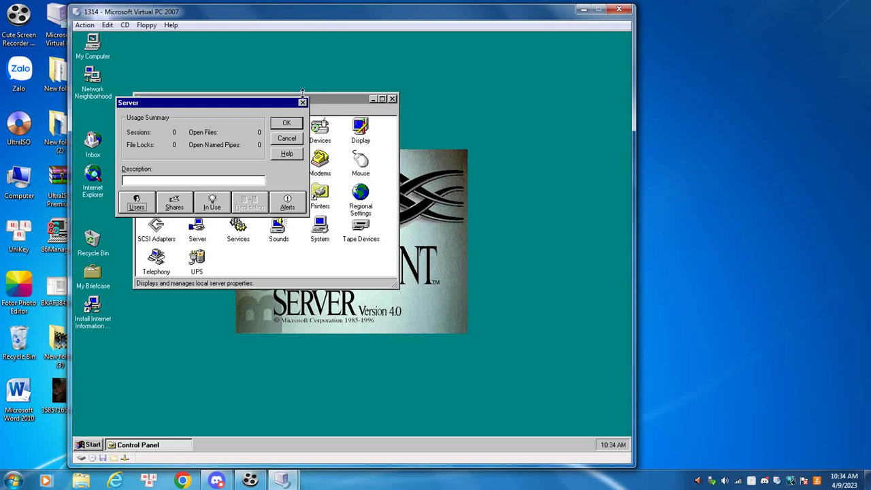
{"action": "left_click", "coordinate": [303, 103]}
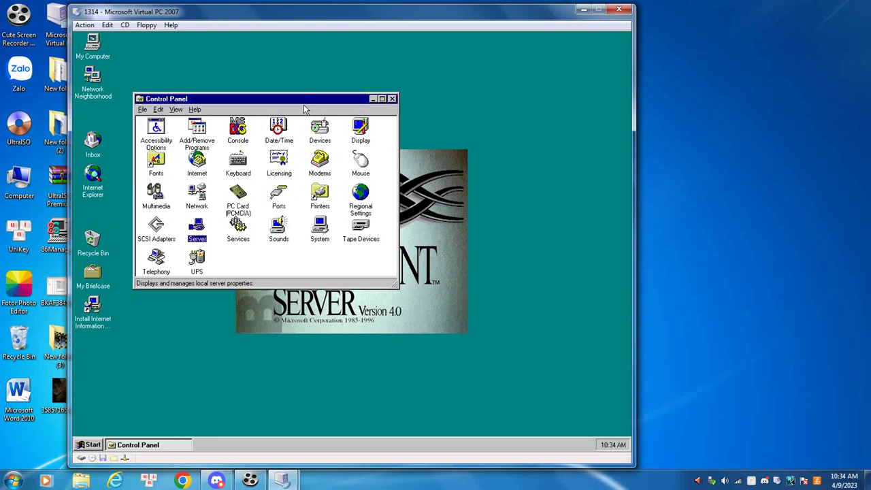
View the SCSI Adapters device list and the UPS settings, closing both dialogs and Control Panel
{"action": "double_click", "coordinate": [157, 234]}
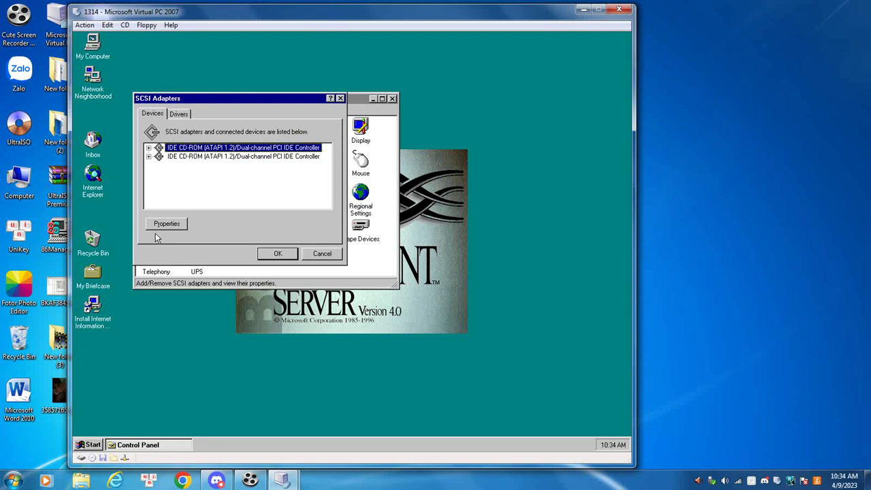
{"action": "left_click", "coordinate": [321, 254]}
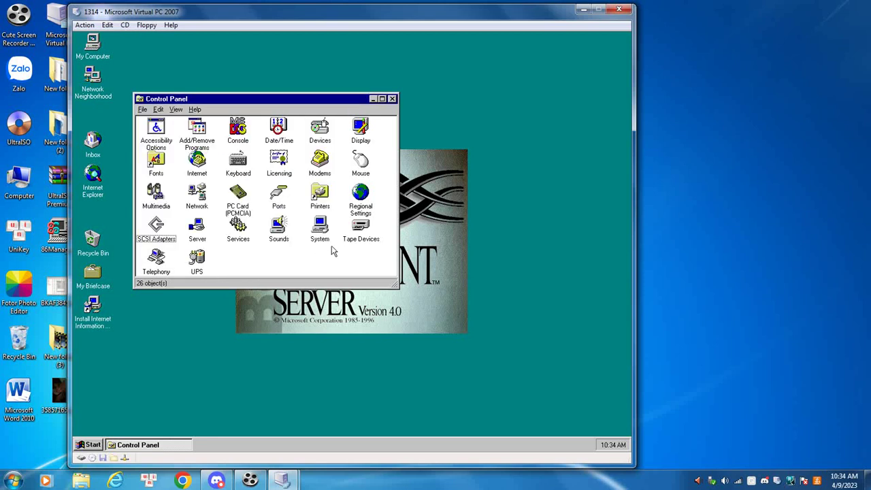
{"action": "double_click", "coordinate": [203, 273]}
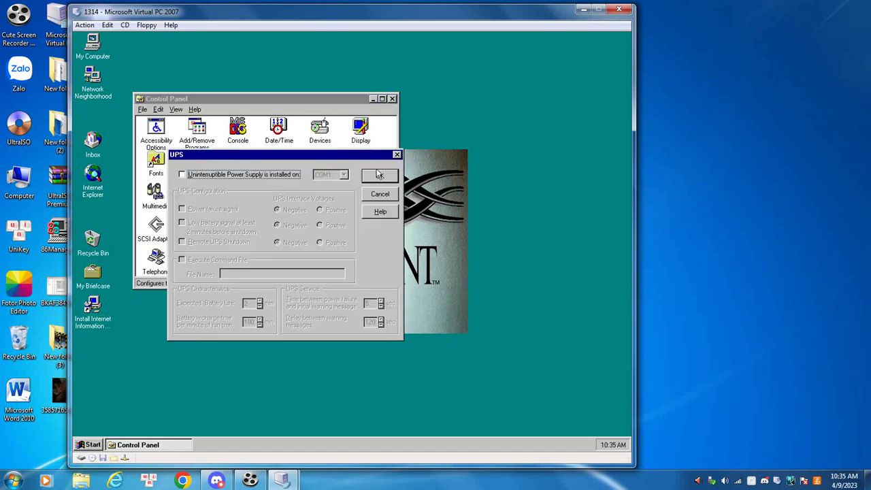
{"action": "left_click", "coordinate": [397, 156]}
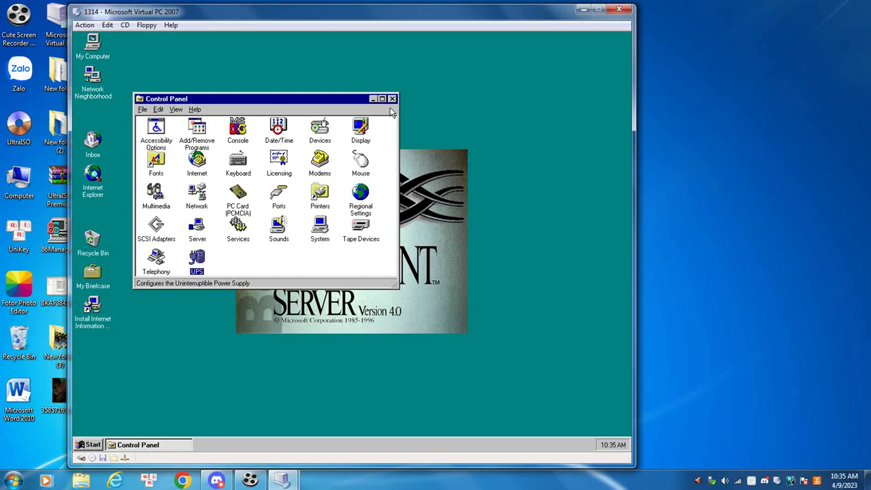
{"action": "left_click", "coordinate": [392, 98]}
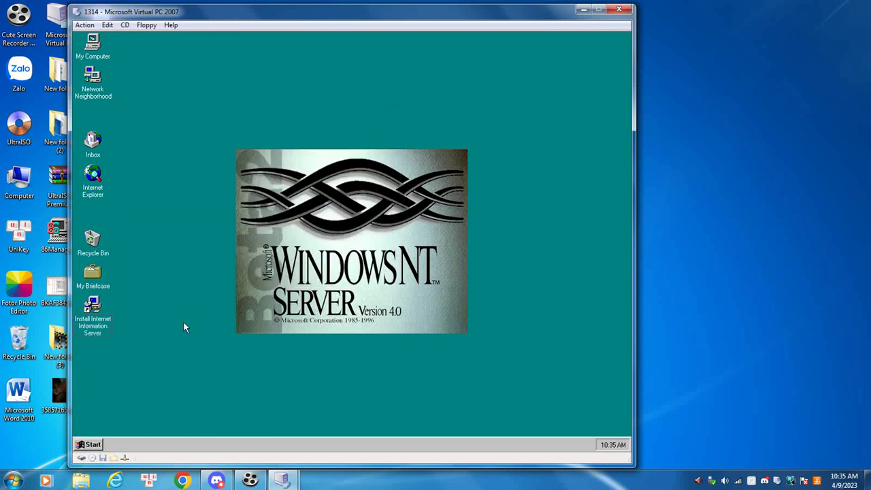
Launch the Command Prompt to view its startup text and close it
{"action": "left_click", "coordinate": [89, 444]}
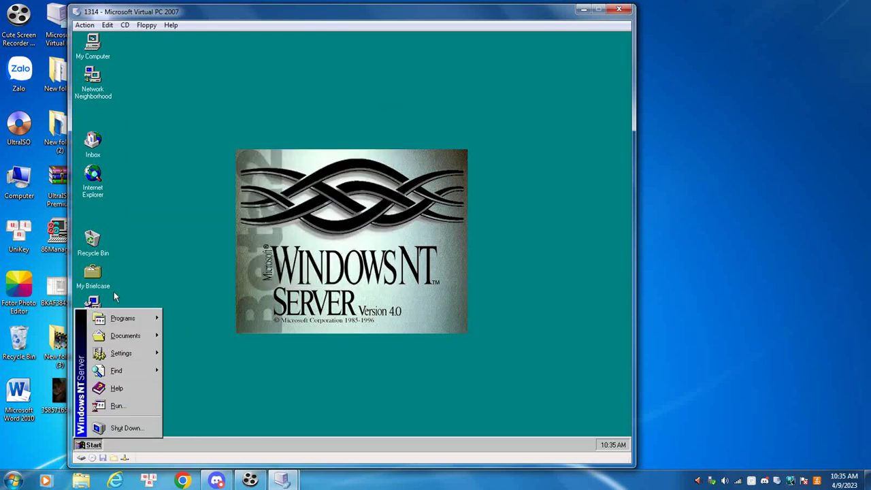
{"action": "mouse_move", "coordinate": [114, 321]}
{"action": "left_click", "coordinate": [176, 350]}
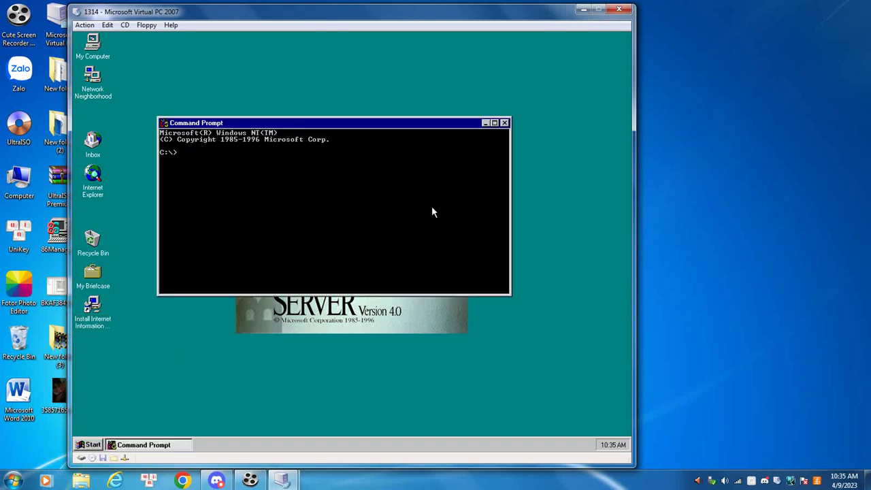
{"action": "left_click", "coordinate": [504, 124]}
View the Contents and Index of Windows NT Help, cancel the Find Setup Wizard and close Help
{"action": "left_click", "coordinate": [87, 445]}
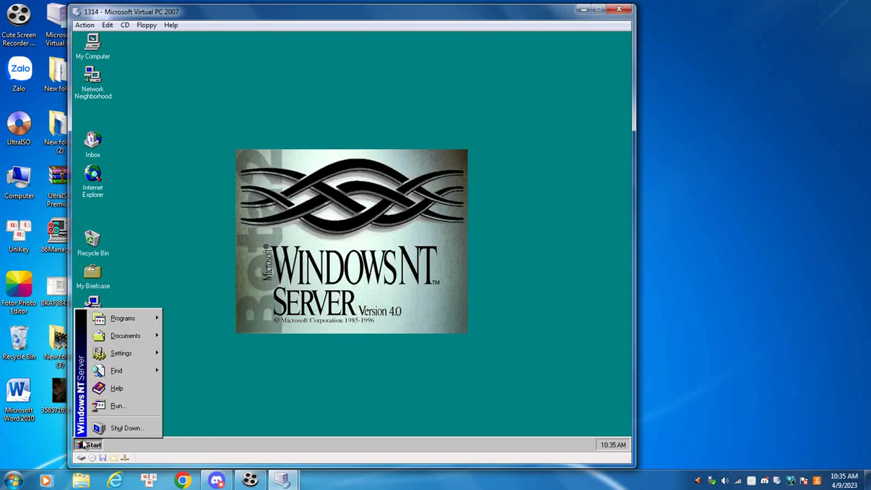
{"action": "left_click", "coordinate": [121, 387]}
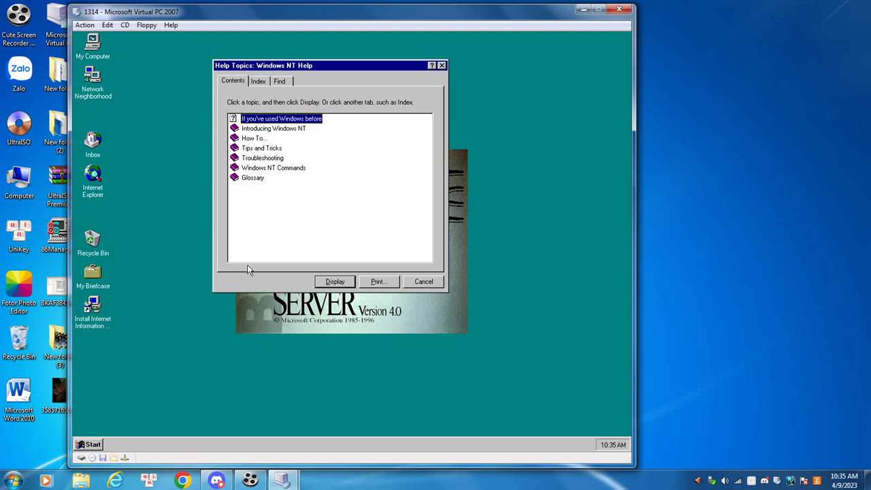
{"action": "left_click", "coordinate": [260, 86]}
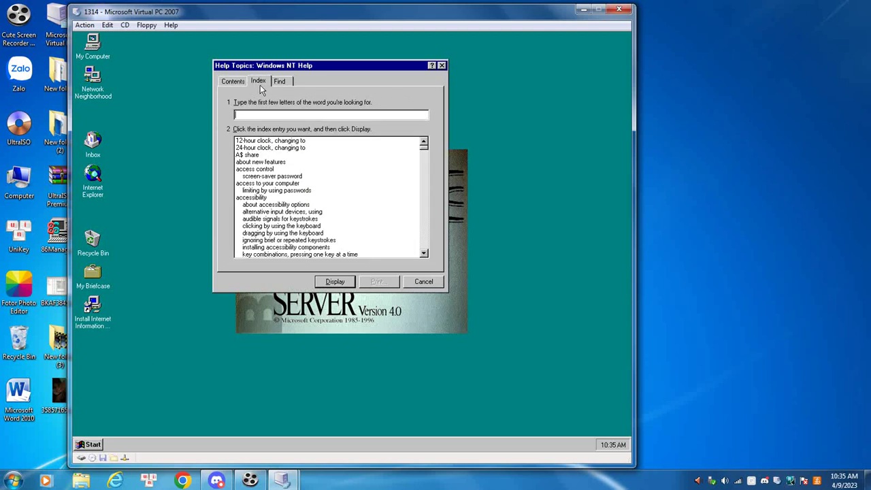
{"action": "left_click", "coordinate": [278, 80]}
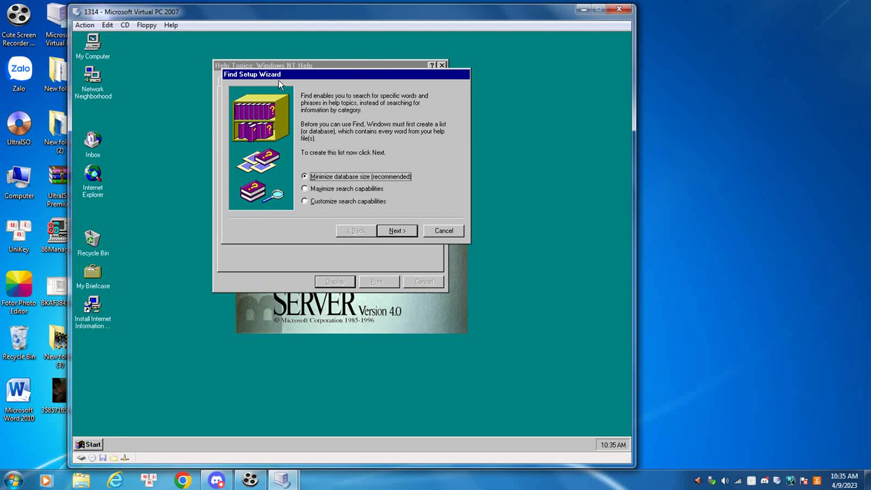
{"action": "left_click", "coordinate": [446, 231]}
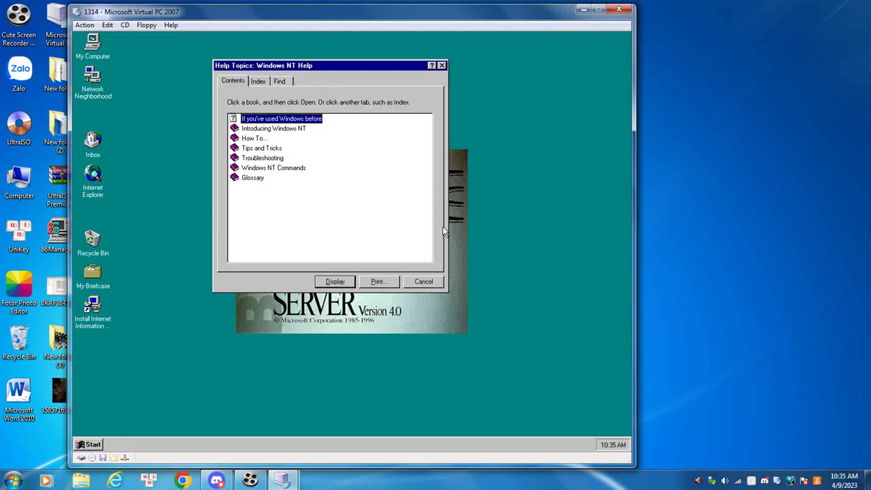
{"action": "left_click", "coordinate": [441, 66]}
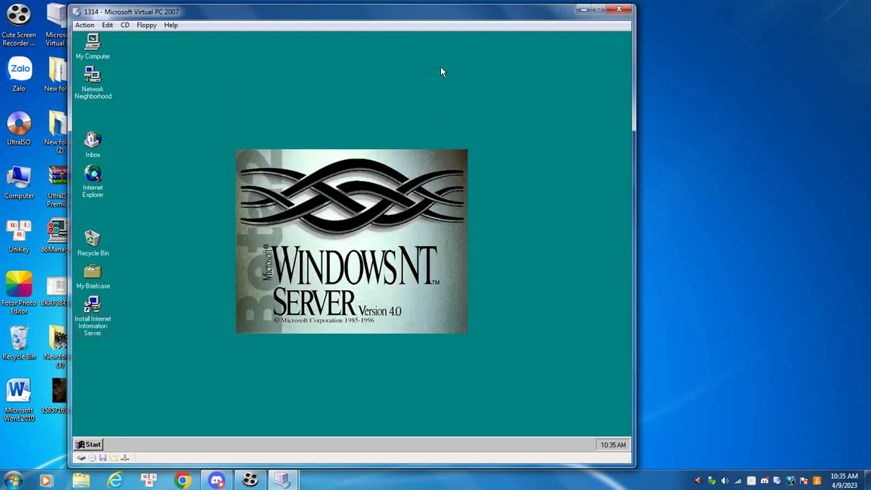
Launch the Imaging program from the Windows NT accessories
{"action": "left_click", "coordinate": [92, 444]}
{"action": "mouse_move", "coordinate": [113, 367]}
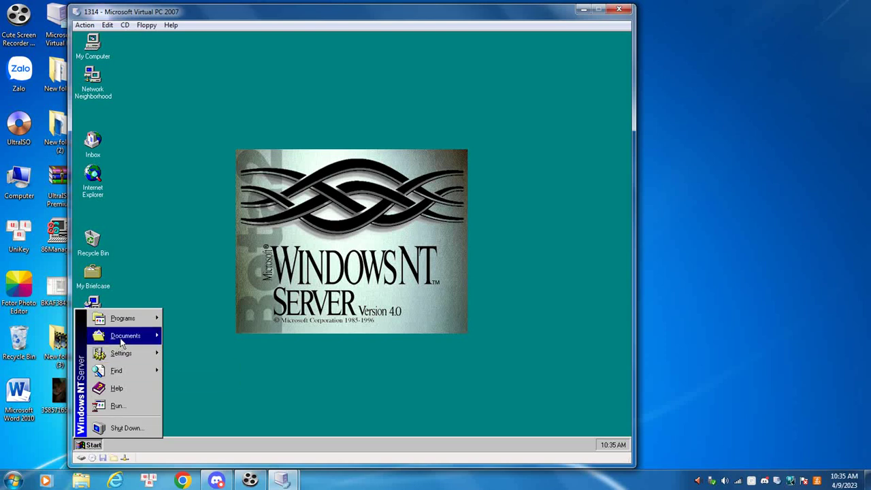
{"action": "mouse_move", "coordinate": [136, 317]}
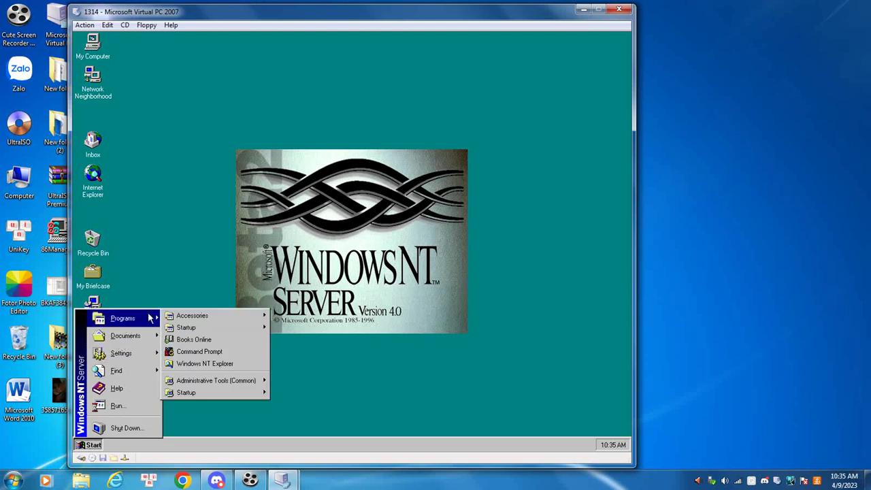
{"action": "mouse_move", "coordinate": [178, 320]}
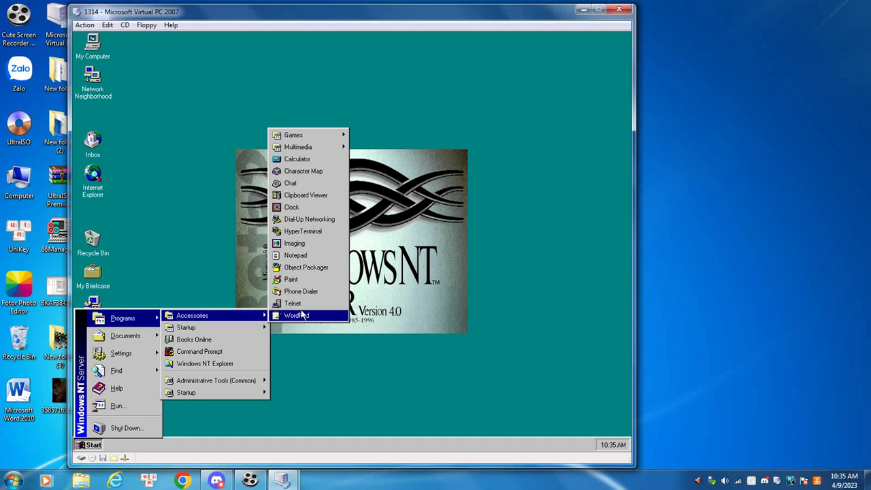
{"action": "left_click", "coordinate": [296, 245]}
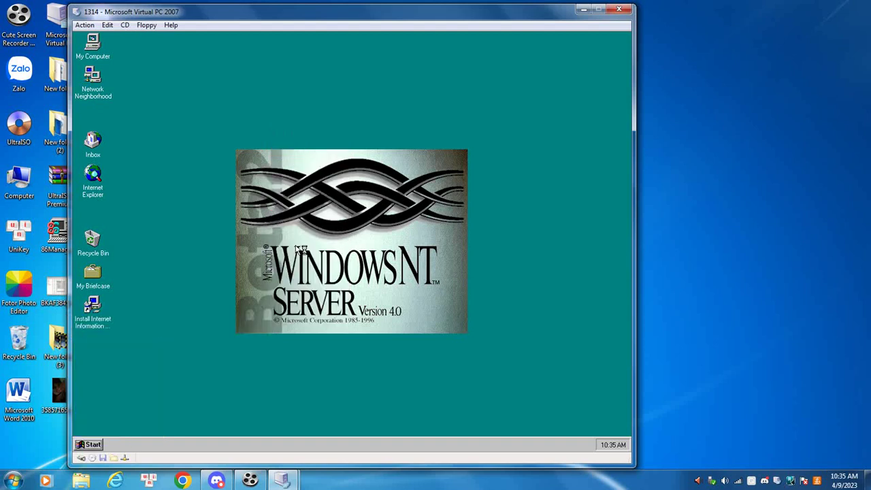
View the About information of the Imaging program, dismiss it and close Imaging
{"action": "left_click", "coordinate": [211, 49]}
{"action": "left_click", "coordinate": [218, 75]}
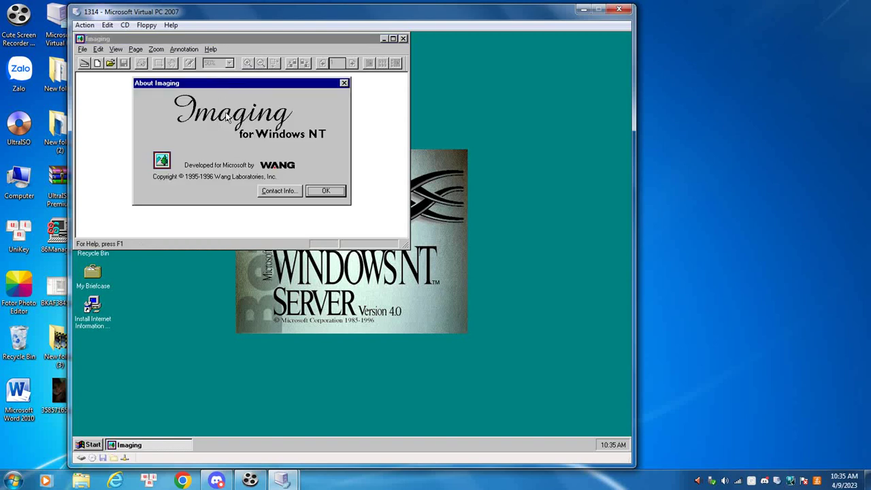
{"action": "left_click", "coordinate": [325, 191]}
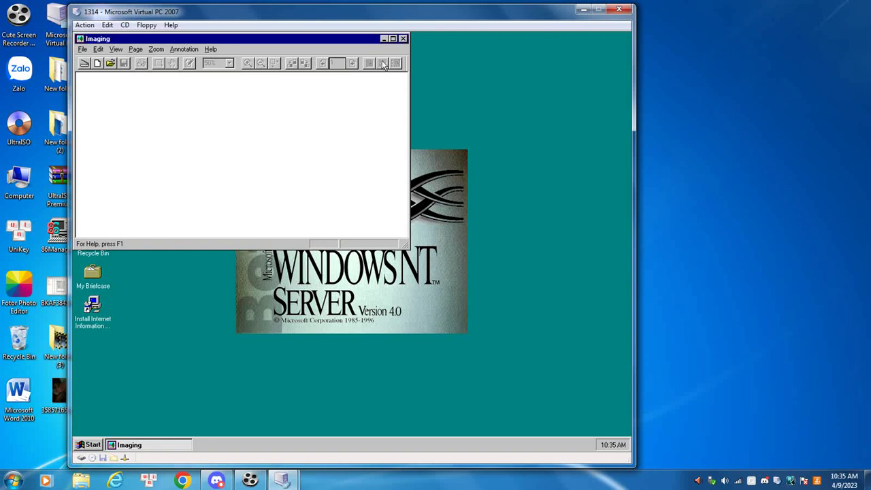
{"action": "left_click", "coordinate": [402, 38]}
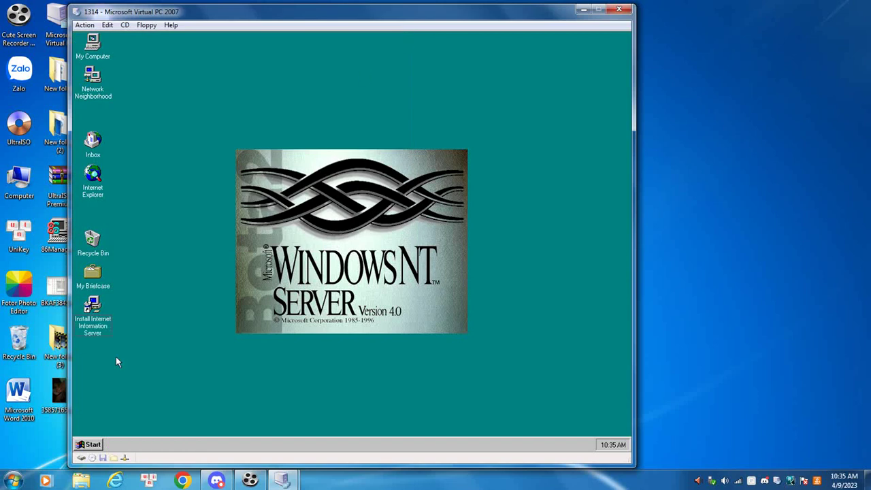
Launch Minesweeper from the Windows NT accessory games and play a first round by uncovering squares across the minefield
{"action": "left_click", "coordinate": [99, 443]}
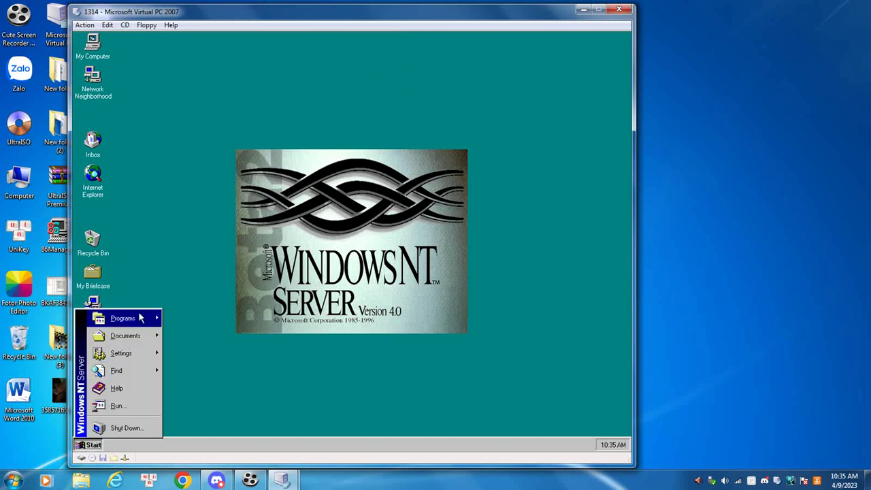
{"action": "mouse_move", "coordinate": [146, 318]}
{"action": "mouse_move", "coordinate": [189, 318]}
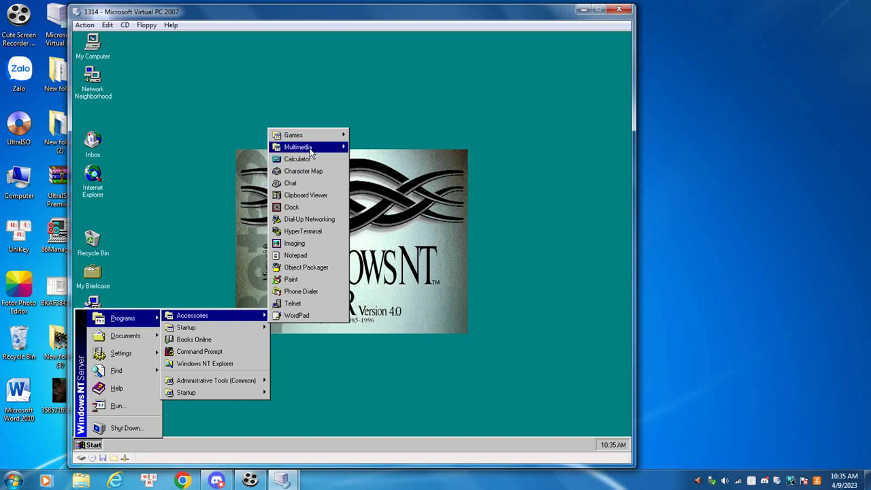
{"action": "mouse_move", "coordinate": [310, 150]}
{"action": "mouse_move", "coordinate": [317, 136]}
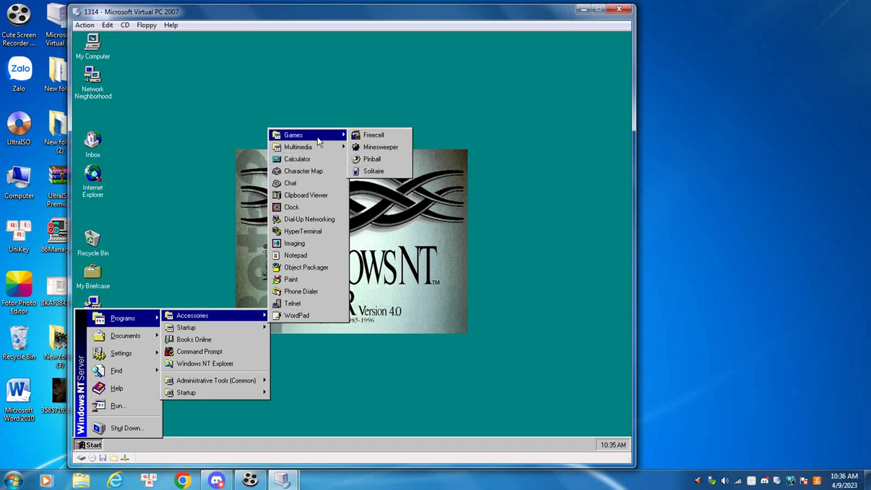
{"action": "left_click", "coordinate": [364, 148]}
{"action": "left_click", "coordinate": [180, 128]}
{"action": "left_click", "coordinate": [162, 145]}
{"action": "left_click", "coordinate": [153, 163]}
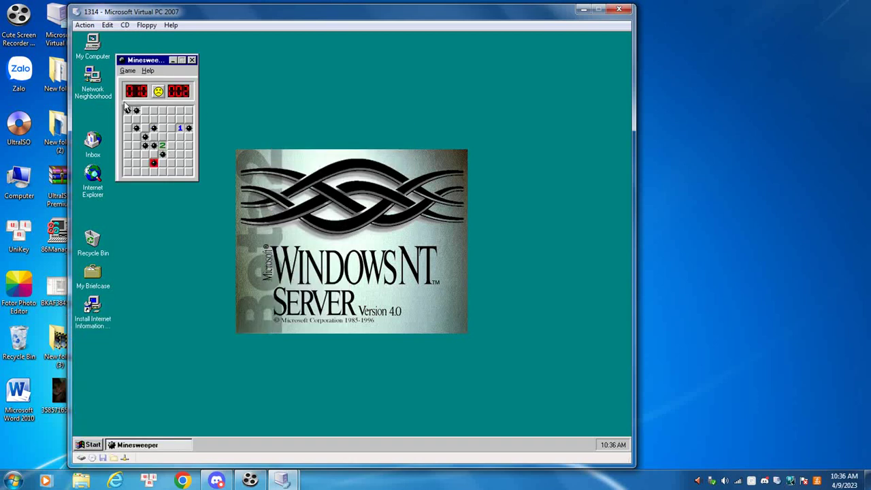
Start a new Minesweeper round and uncover squares in the lower and right parts of the minefield
{"action": "left_click", "coordinate": [159, 92]}
{"action": "left_click", "coordinate": [136, 154]}
{"action": "left_click", "coordinate": [162, 162]}
{"action": "left_click", "coordinate": [188, 153]}
{"action": "left_click", "coordinate": [171, 128]}
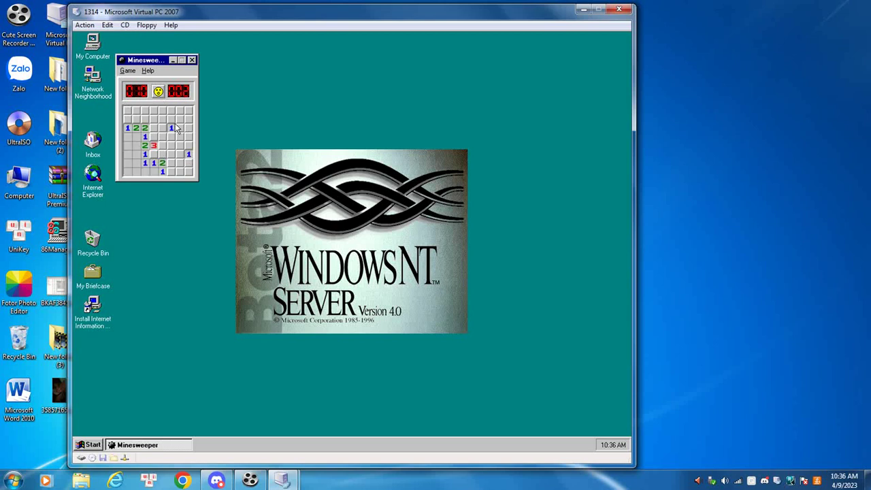
{"action": "left_click", "coordinate": [170, 145]}
{"action": "left_click", "coordinate": [180, 172]}
{"action": "left_click", "coordinate": [162, 136]}
Restart Minesweeper once more, uncover squares from the top and lower-left areas of the minefield, and close the game
{"action": "left_click", "coordinate": [158, 91]}
{"action": "left_click", "coordinate": [149, 113]}
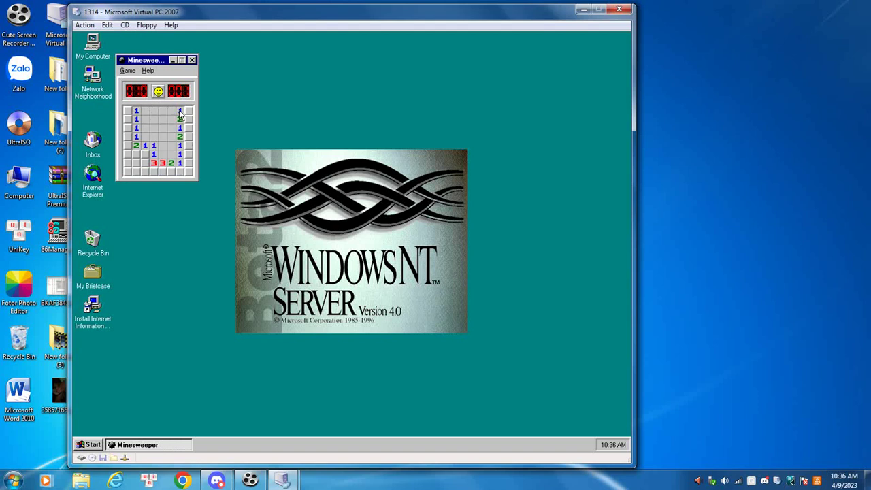
{"action": "left_click", "coordinate": [136, 154]}
{"action": "left_click", "coordinate": [127, 162]}
{"action": "left_click", "coordinate": [145, 163]}
{"action": "left_click", "coordinate": [136, 171]}
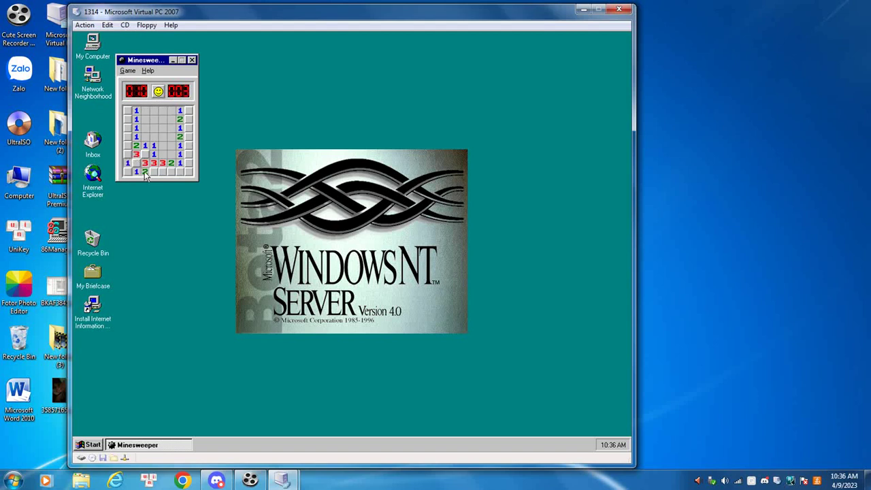
{"action": "left_click", "coordinate": [145, 172]}
{"action": "left_click", "coordinate": [154, 171]}
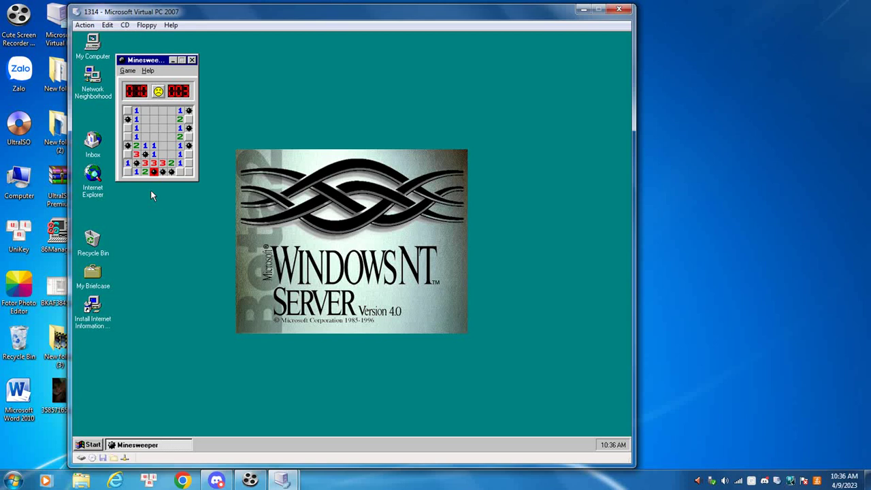
{"action": "left_click", "coordinate": [192, 60]}
Launch Windows NT Diagnostics from the common administrative tools and view the Version, System, Display, Drives and Memory information
{"action": "left_click", "coordinate": [80, 445]}
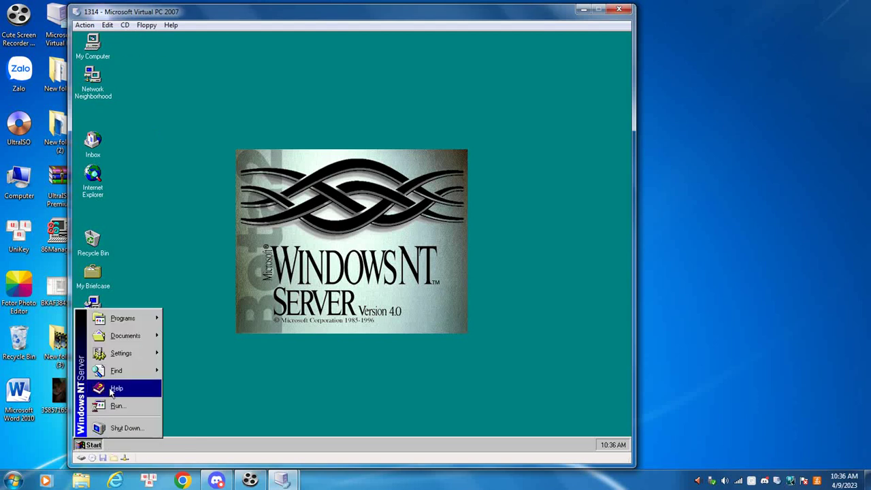
{"action": "mouse_move", "coordinate": [123, 340]}
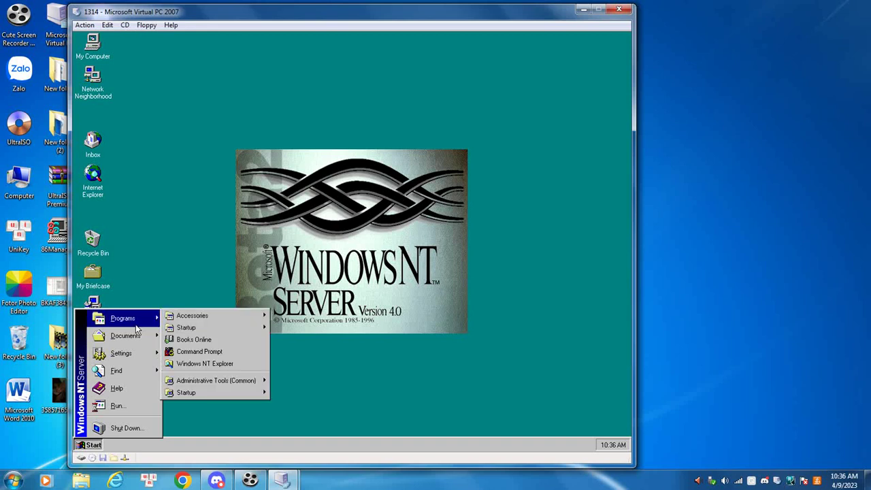
{"action": "mouse_move", "coordinate": [228, 379]}
{"action": "left_click", "coordinate": [289, 379]}
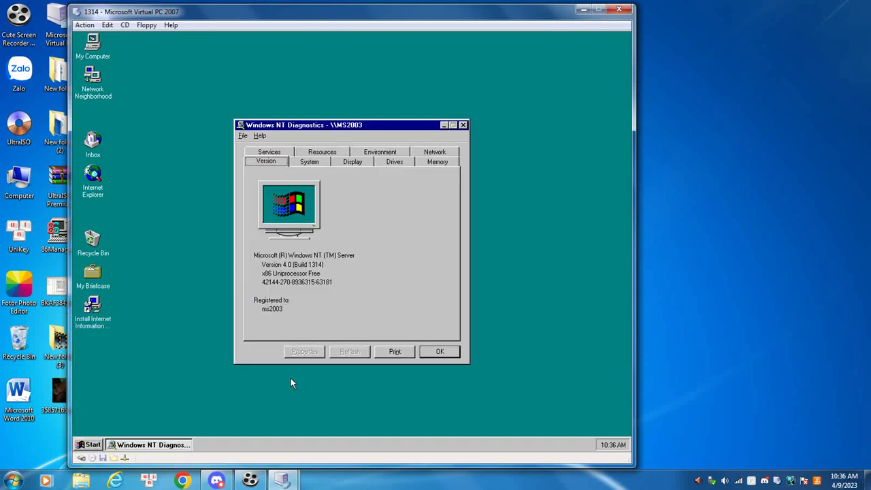
{"action": "left_click", "coordinate": [311, 165]}
{"action": "left_click", "coordinate": [344, 164]}
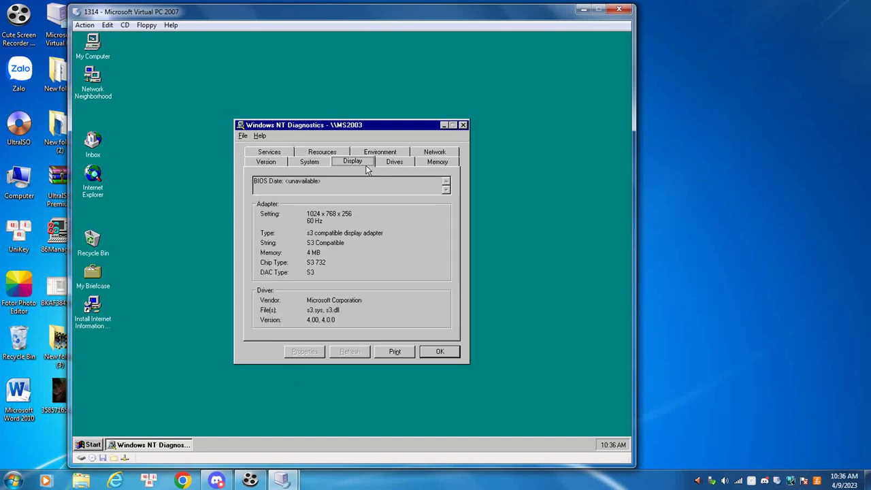
{"action": "left_click", "coordinate": [396, 164]}
{"action": "left_click", "coordinate": [422, 165]}
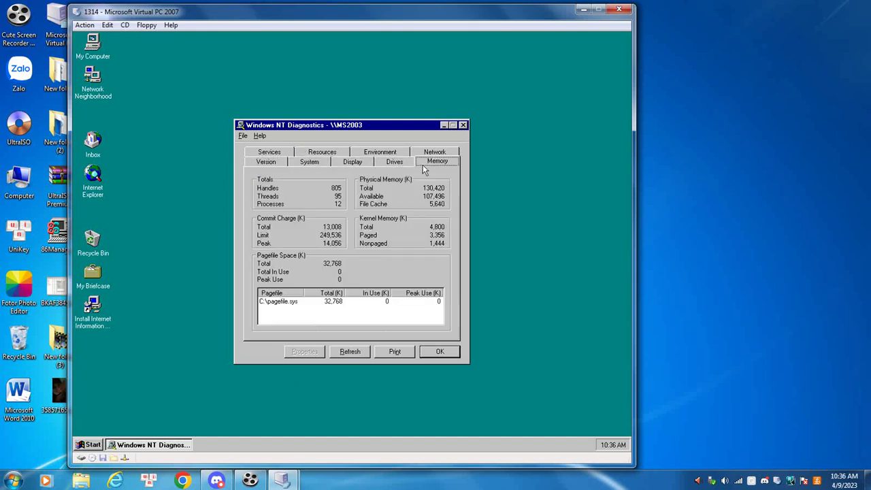
View the Network, Environment, Resources and Services information in Windows NT Diagnostics and close it
{"action": "left_click", "coordinate": [426, 153]}
{"action": "left_click", "coordinate": [391, 162]}
{"action": "left_click", "coordinate": [321, 162]}
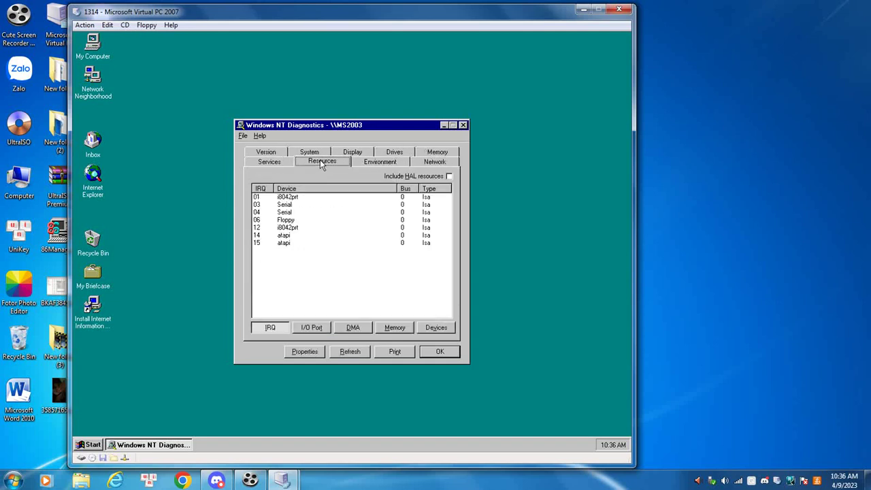
{"action": "left_click", "coordinate": [271, 164]}
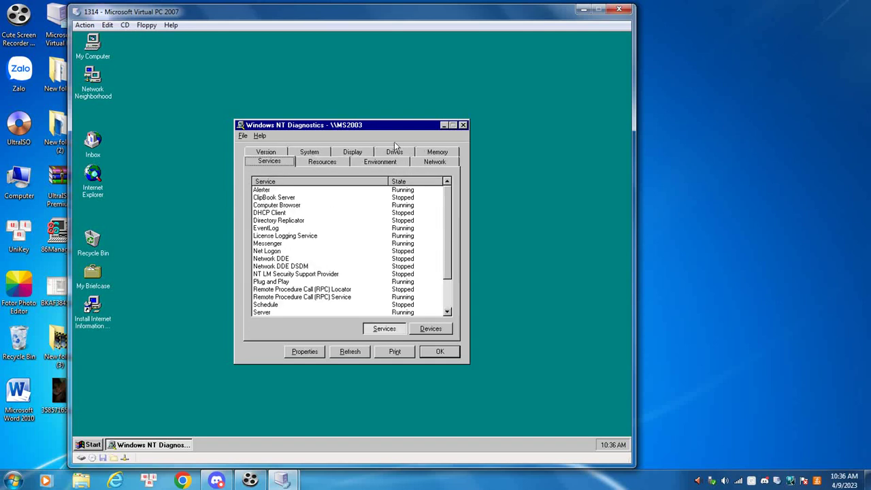
{"action": "left_click", "coordinate": [462, 126]}
Launch Event Viewer from the common administrative tools to view the System Log, and close it
{"action": "left_click", "coordinate": [95, 445]}
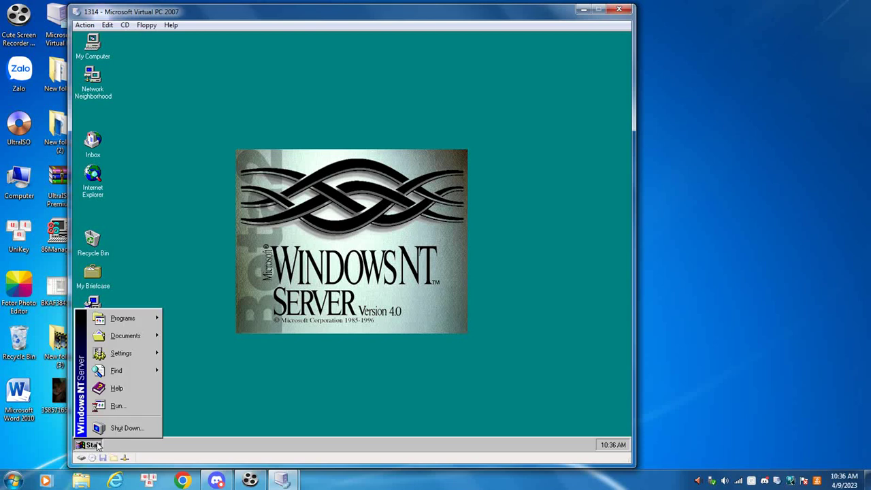
{"action": "mouse_move", "coordinate": [152, 324]}
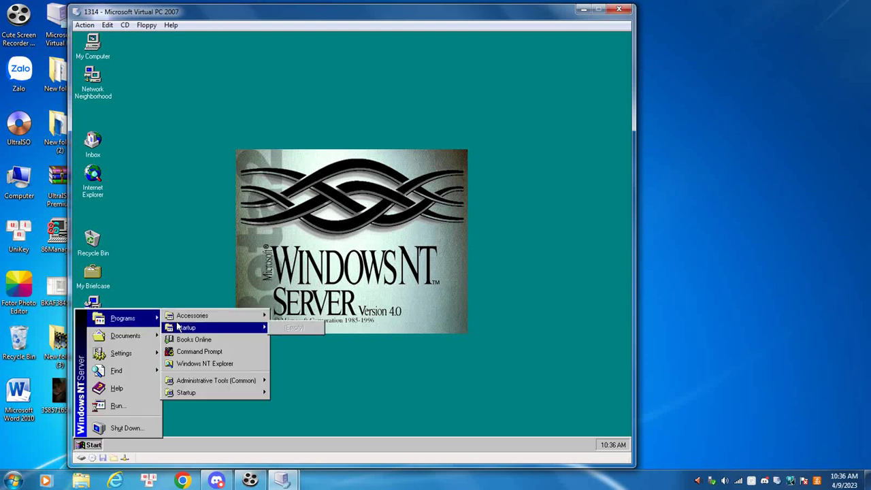
{"action": "mouse_move", "coordinate": [198, 315]}
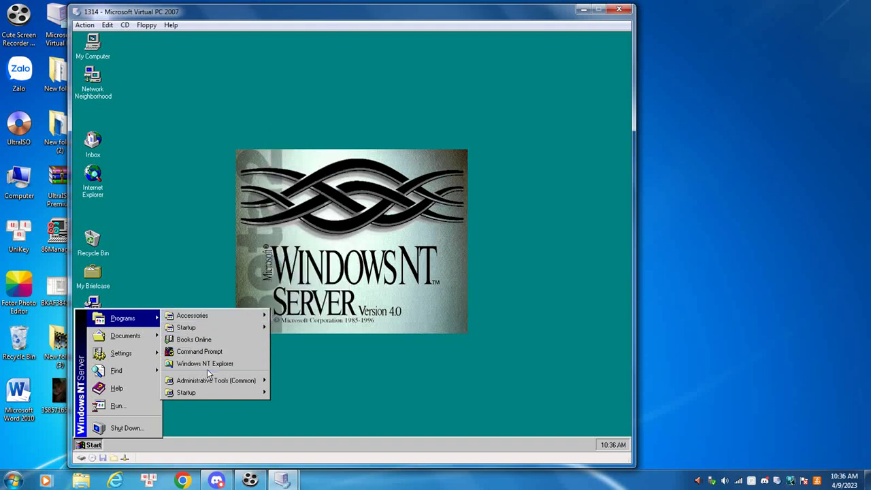
{"action": "mouse_move", "coordinate": [211, 381]}
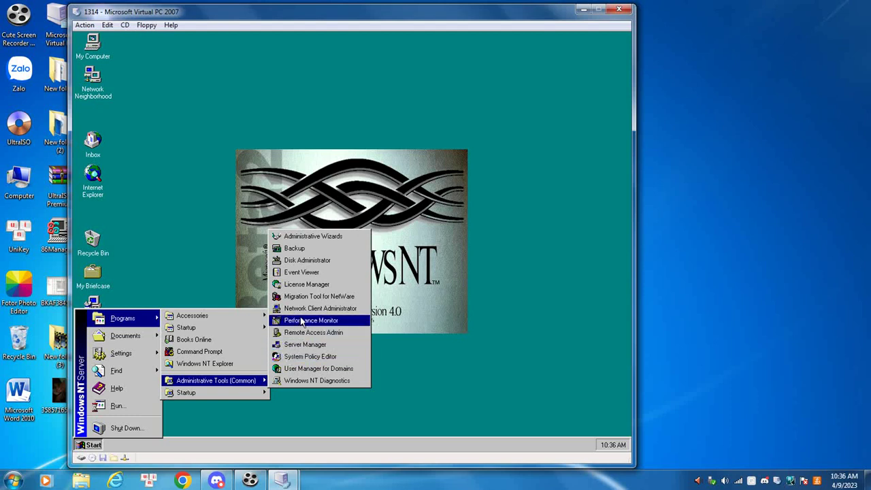
{"action": "left_click", "coordinate": [311, 272]}
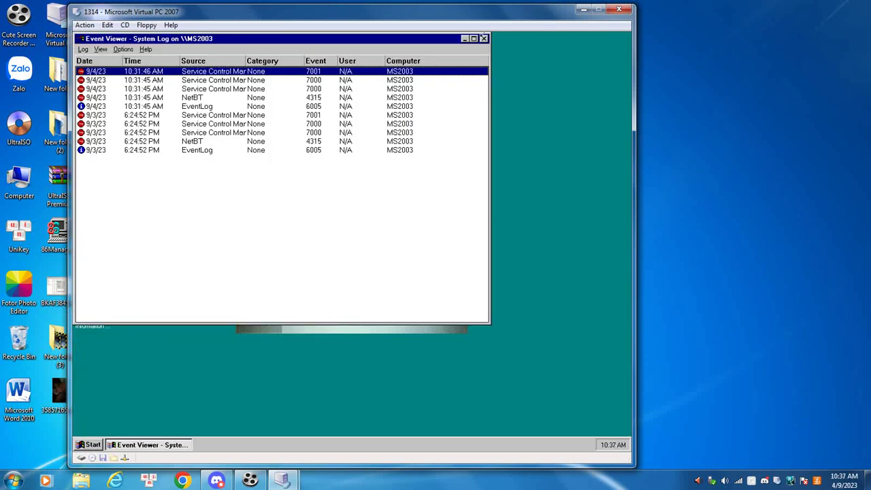
{"action": "left_click", "coordinate": [483, 38]}
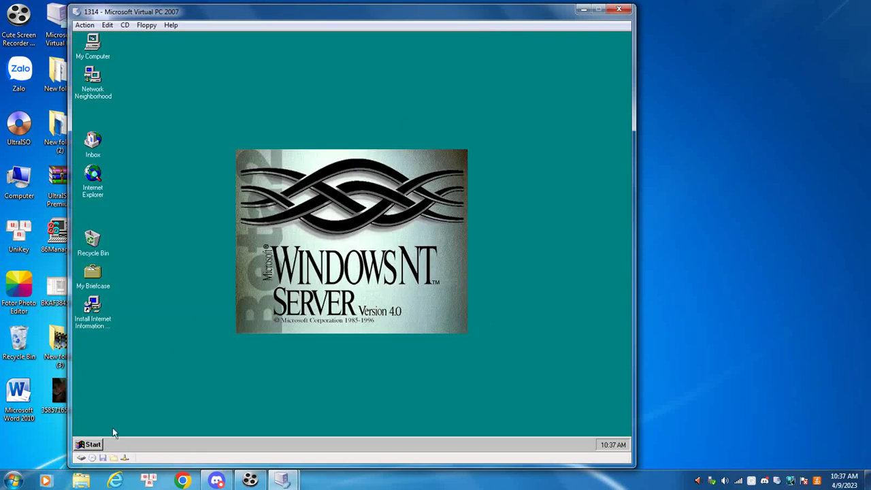
Look through the Startup and Accessories program groups, and request and confirm the Windows NT shutdown
{"action": "left_click", "coordinate": [78, 445]}
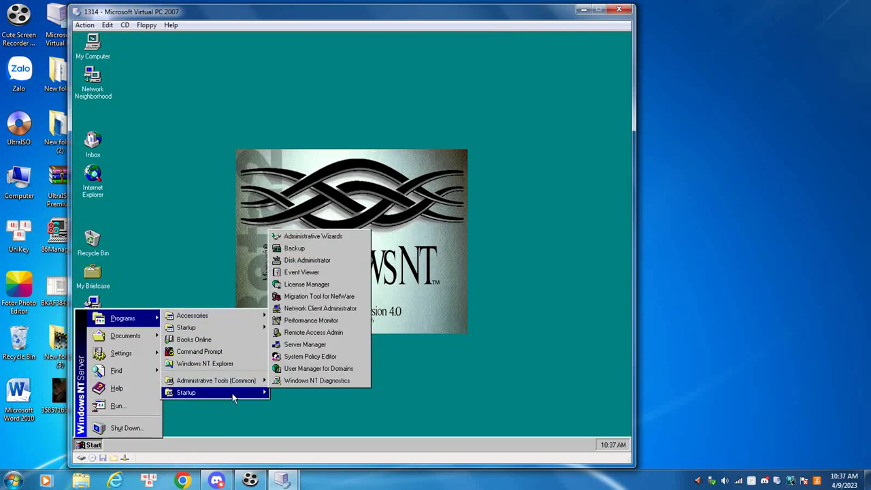
{"action": "mouse_move", "coordinate": [233, 398]}
{"action": "mouse_move", "coordinate": [249, 387]}
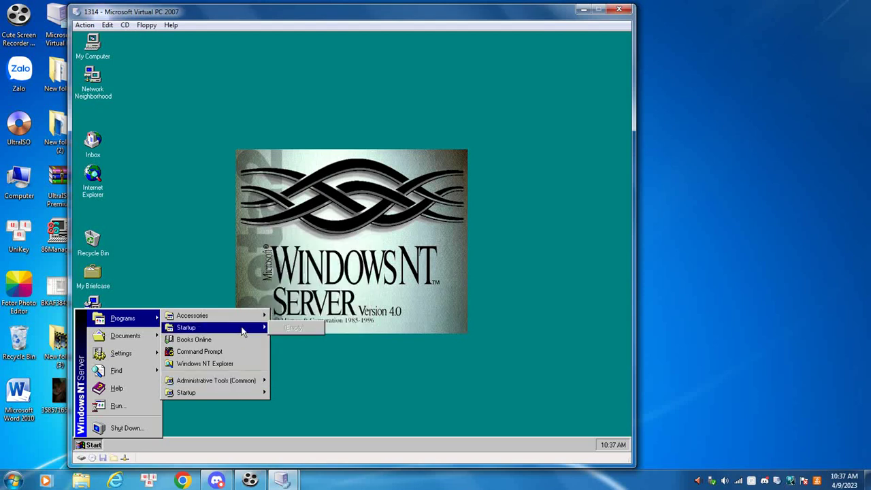
{"action": "mouse_move", "coordinate": [249, 321]}
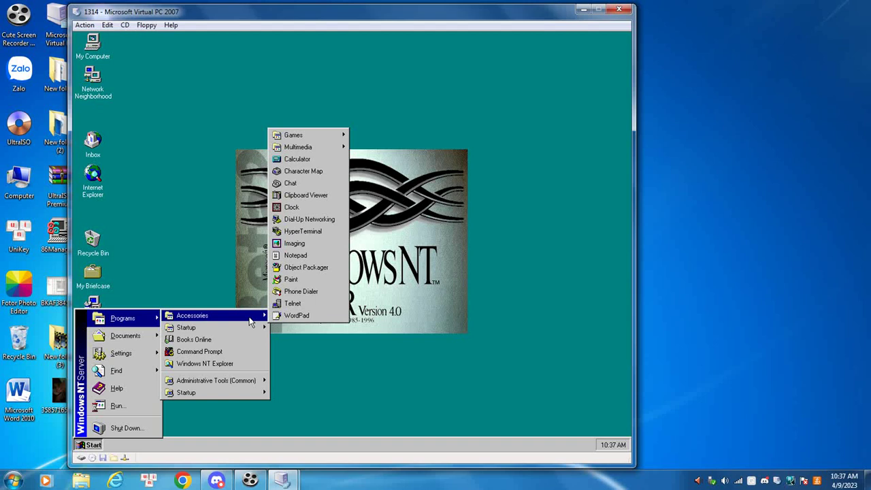
{"action": "left_click", "coordinate": [126, 428]}
{"action": "left_click", "coordinate": [334, 273]}
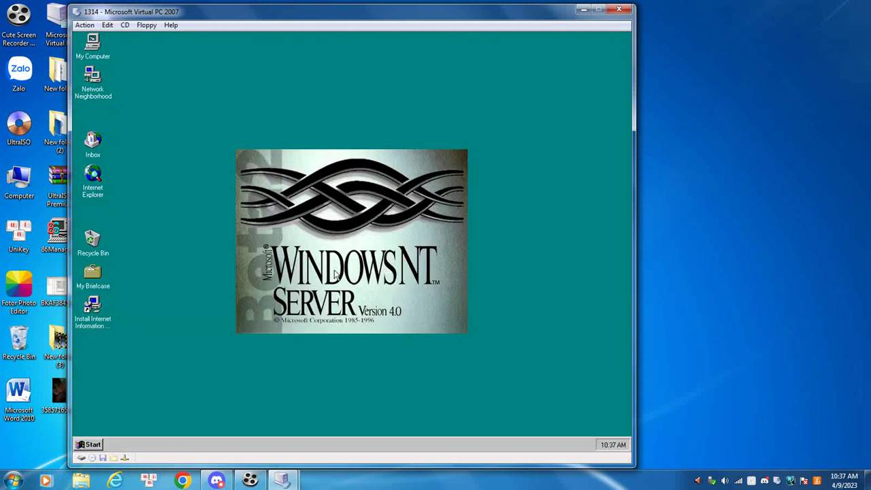